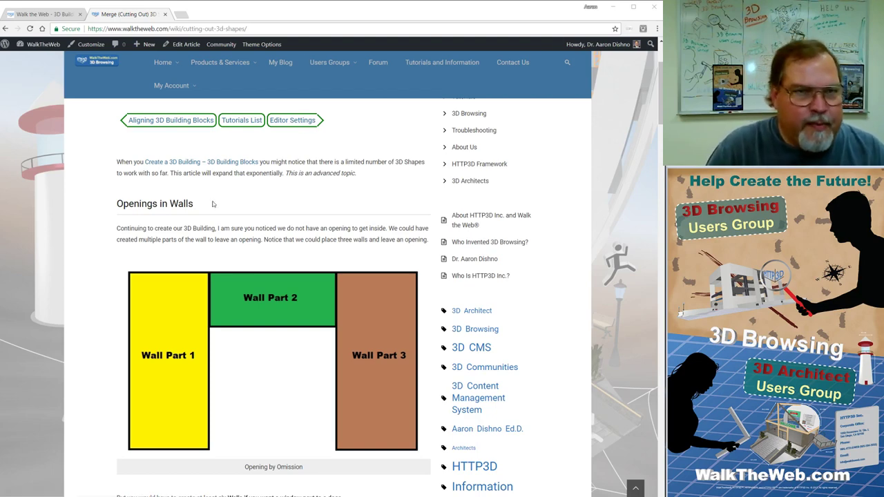
Scroll back up to the top of the Merge (Cutting Out) 3D Shapes tutorial article
{"action": "scroll", "coordinate": [141, 65], "scroll_direction": "up", "scroll_amount": 2}
In the red wall building's editor, go to Edit 3D Building and open Add 3D Building Block
{"action": "left_click", "coordinate": [41, 13]}
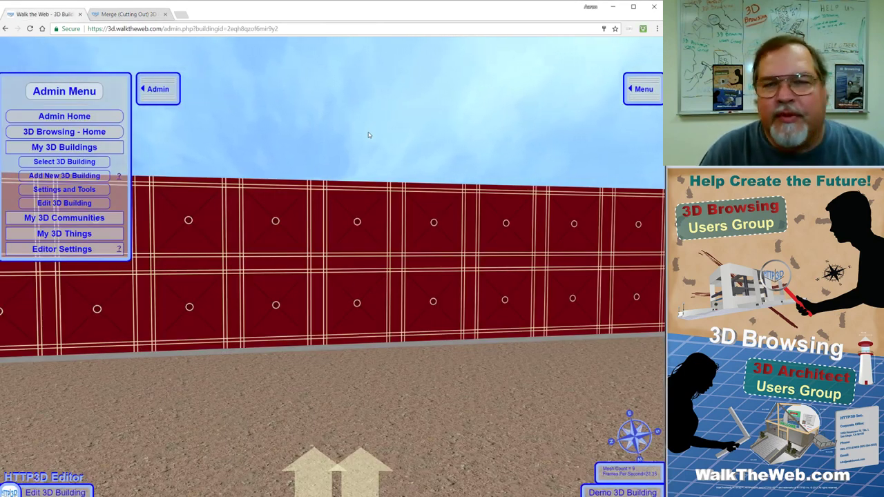
{"action": "left_click", "coordinate": [85, 203]}
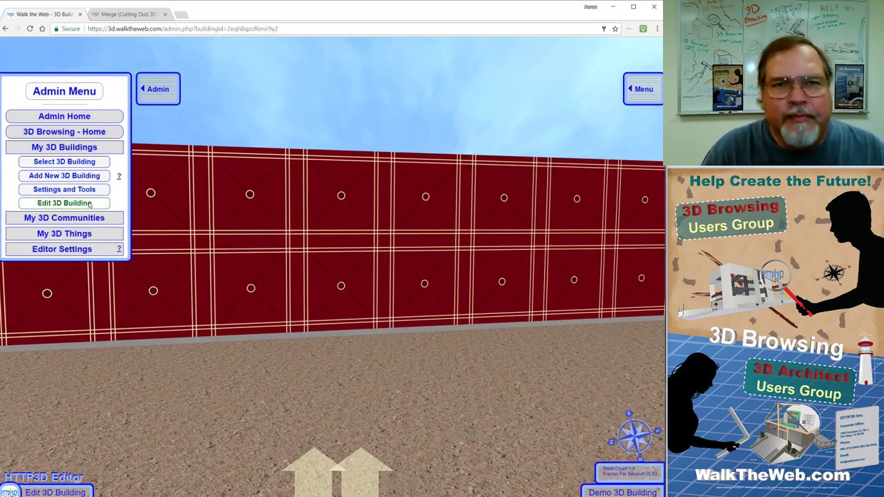
{"action": "left_click", "coordinate": [89, 204]}
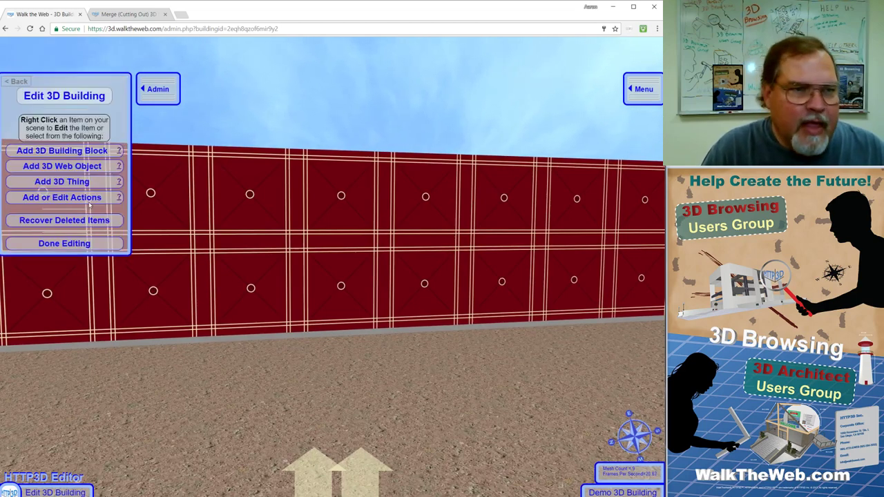
{"action": "left_click", "coordinate": [105, 152]}
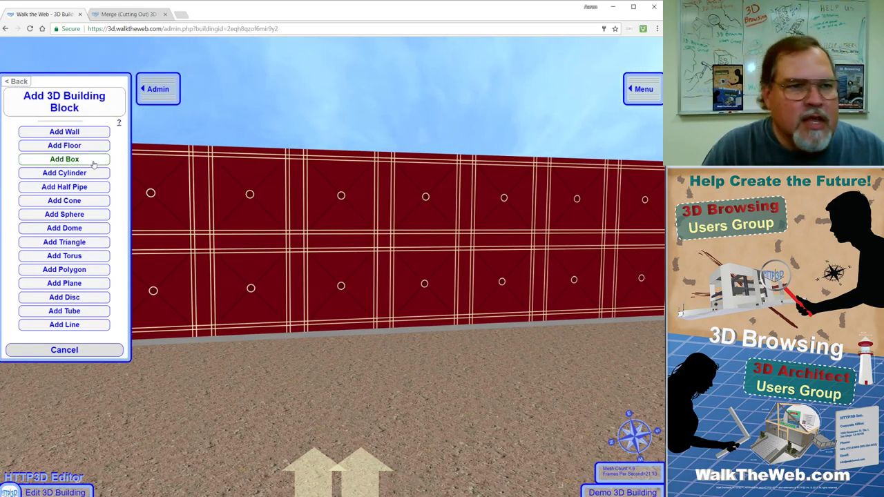
Add a box and set its Position X to -49
{"action": "left_click", "coordinate": [92, 161]}
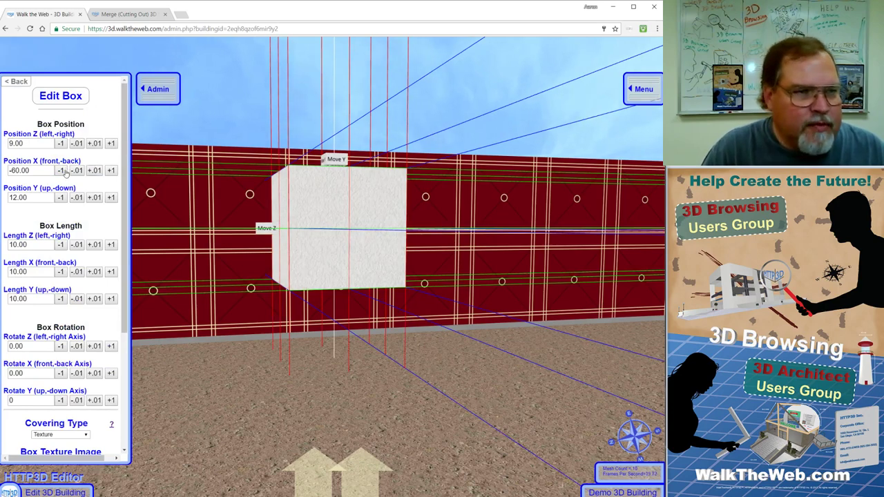
{"action": "left_click", "coordinate": [62, 171]}
{"action": "left_click", "coordinate": [62, 171]}
{"action": "left_click", "coordinate": [62, 171]}
{"action": "left_click", "coordinate": [62, 171]}
{"action": "left_click", "coordinate": [62, 171]}
{"action": "left_click", "coordinate": [62, 171]}
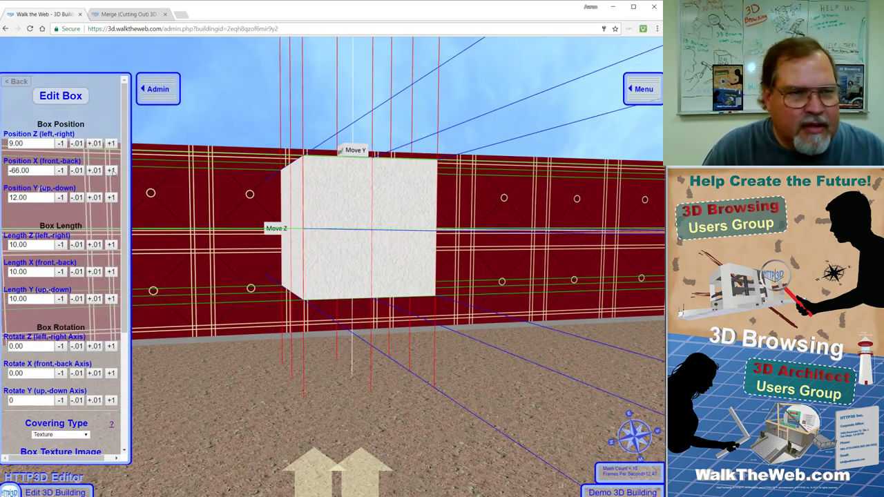
{"action": "left_click", "coordinate": [112, 171]}
{"action": "left_click", "coordinate": [111, 170]}
{"action": "left_click", "coordinate": [112, 171]}
{"action": "left_click", "coordinate": [111, 171]}
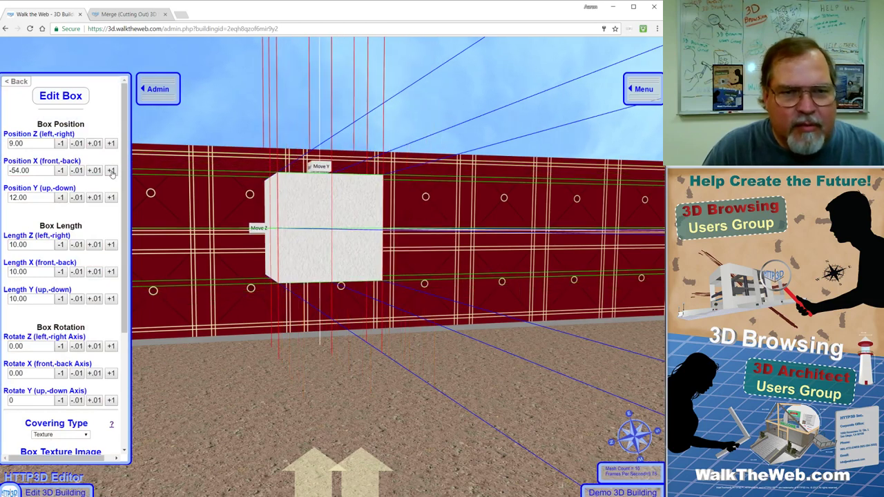
{"action": "left_click", "coordinate": [111, 170]}
{"action": "left_click", "coordinate": [112, 171]}
{"action": "left_click", "coordinate": [112, 171]}
{"action": "left_click", "coordinate": [111, 170]}
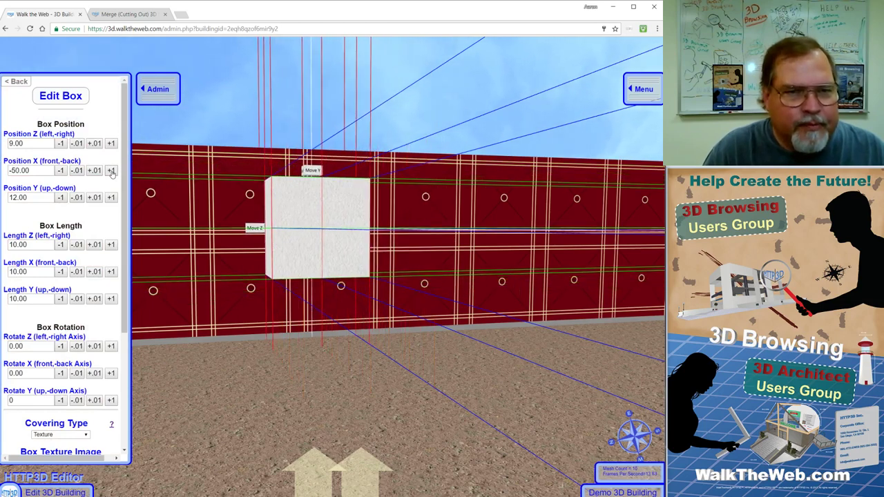
{"action": "left_click", "coordinate": [112, 170]}
{"action": "left_click", "coordinate": [111, 171]}
{"action": "left_click", "coordinate": [61, 170]}
{"action": "left_click", "coordinate": [61, 171]}
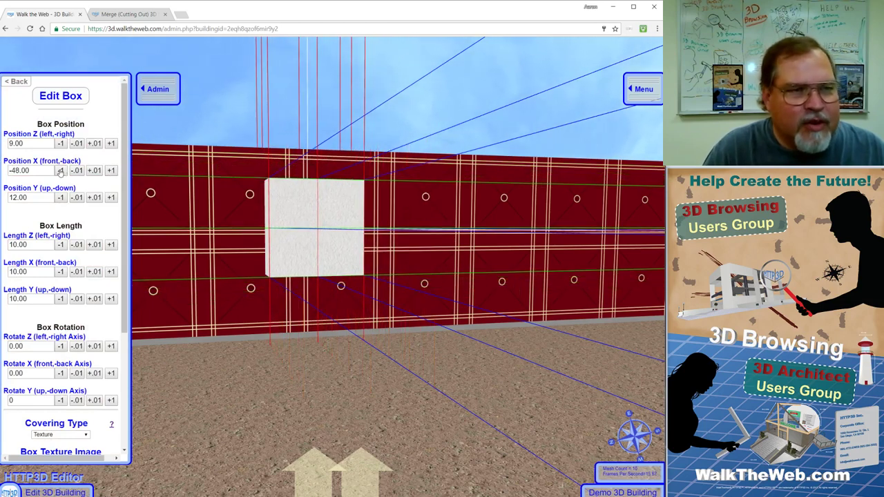
{"action": "left_click", "coordinate": [112, 171]}
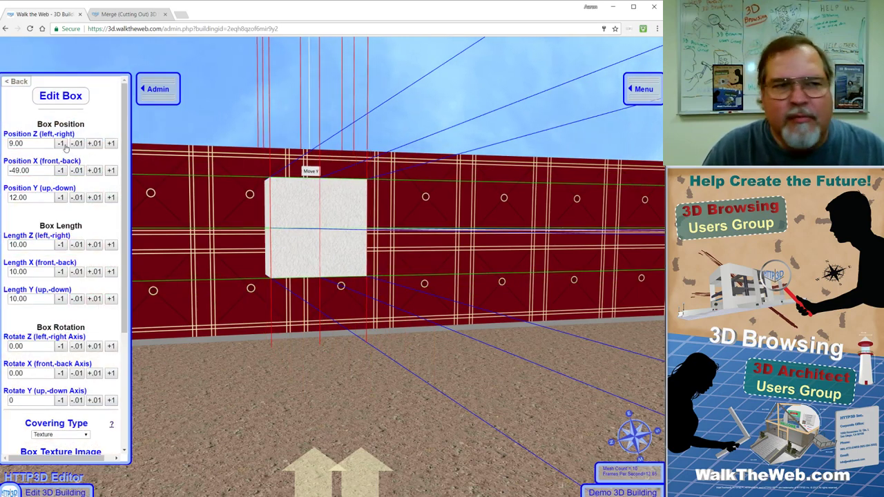
Slide the box along the wall to Position Z 0 and narrow it to Length Z 7
{"action": "left_click_drag", "start_coordinate": [61, 144], "coordinate": [112, 143]}
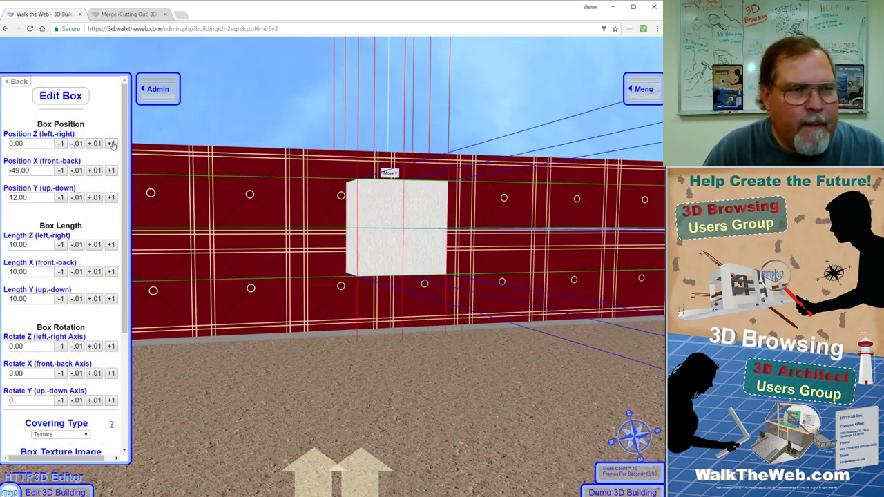
{"action": "left_click", "coordinate": [61, 246]}
{"action": "left_click", "coordinate": [60, 246]}
{"action": "left_click", "coordinate": [61, 246]}
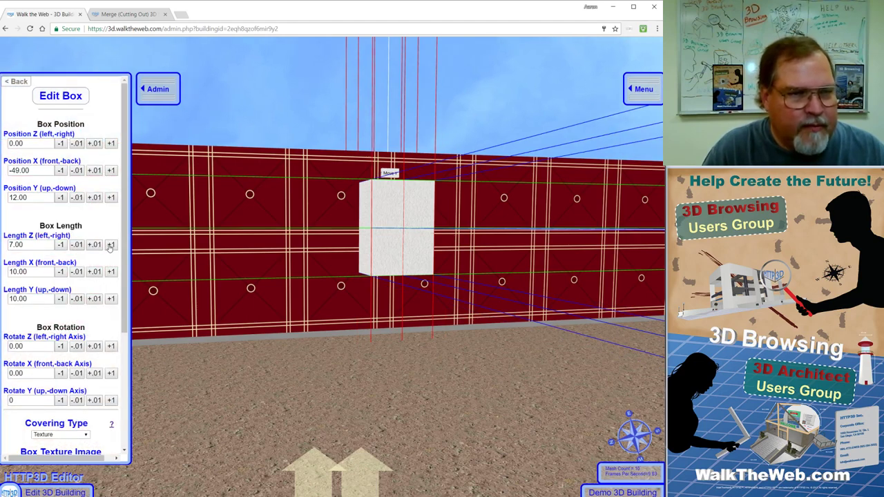
{"action": "left_click", "coordinate": [110, 245]}
{"action": "left_click", "coordinate": [111, 245]}
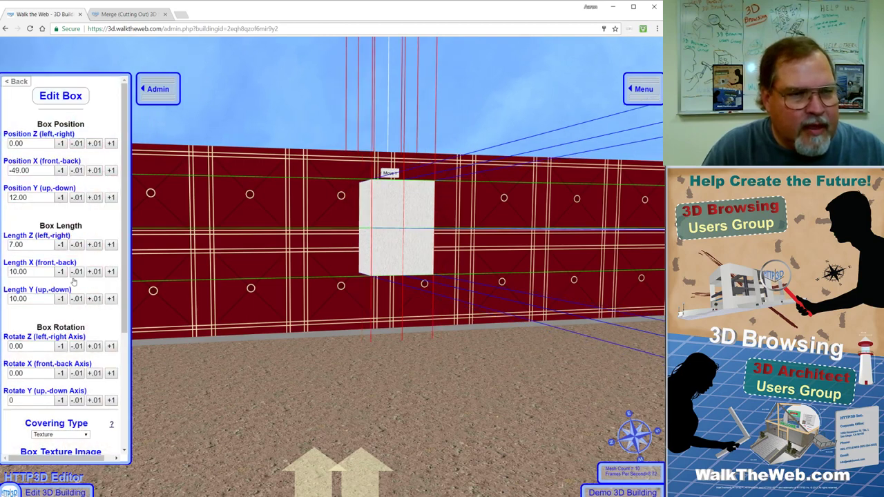
Set the box's Length Z to 8 and Length Y to 16
{"action": "double_click", "coordinate": [17, 244]}
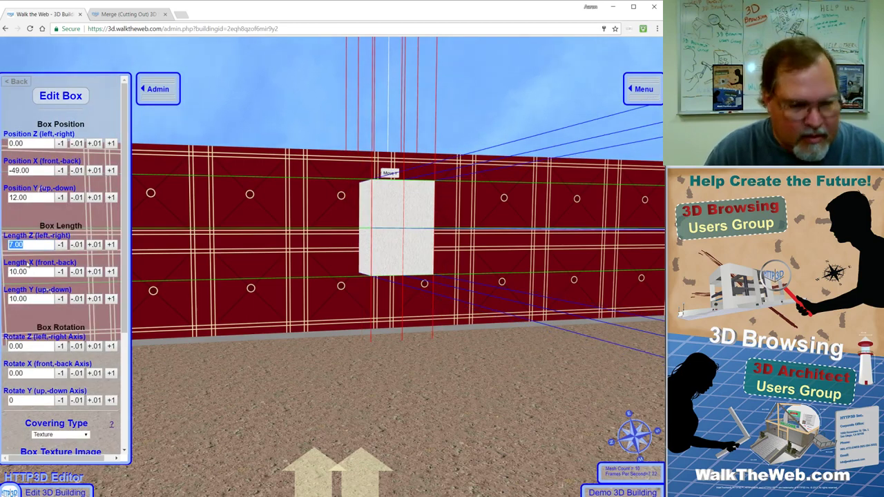
{"action": "type", "text": "8"}
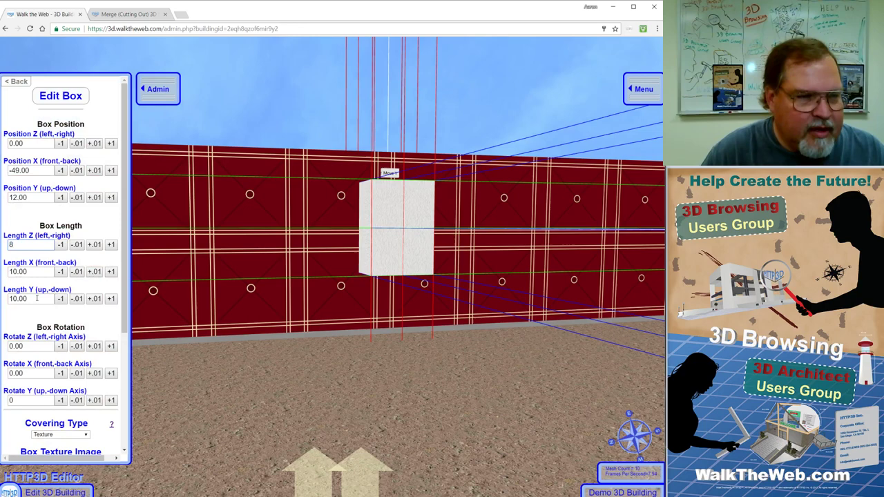
{"action": "left_click", "coordinate": [111, 300]}
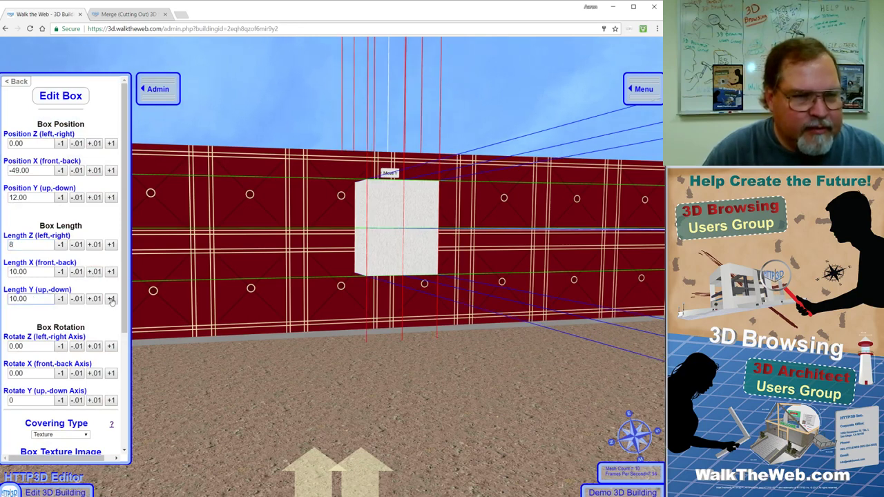
{"action": "left_click", "coordinate": [112, 300]}
{"action": "left_click", "coordinate": [111, 299]}
{"action": "left_click", "coordinate": [111, 300]}
{"action": "left_click", "coordinate": [111, 300]}
{"action": "left_click", "coordinate": [111, 299]}
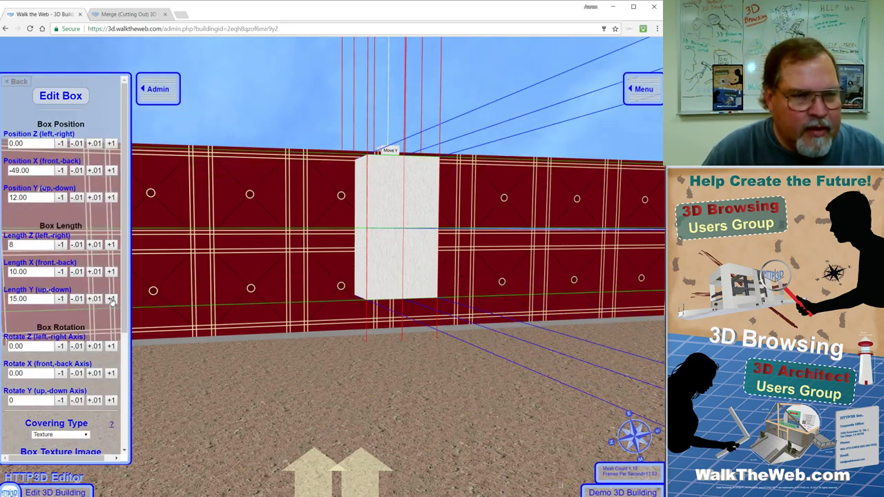
{"action": "left_click", "coordinate": [111, 300]}
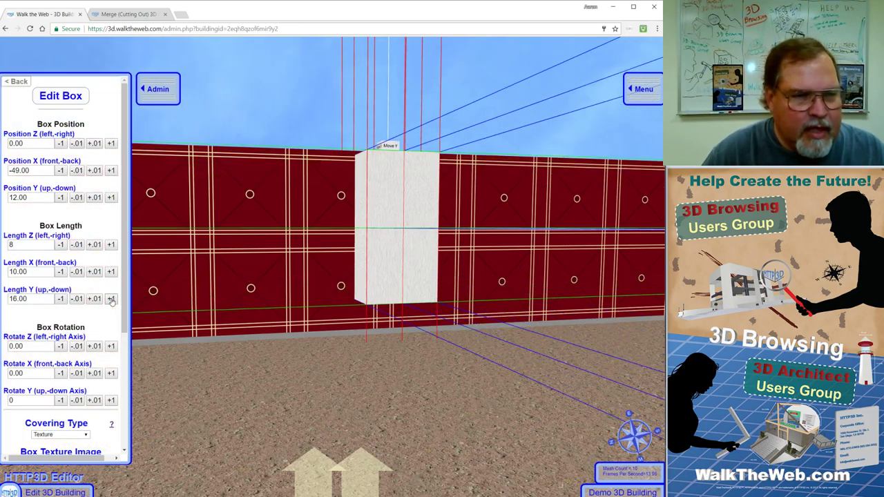
Lower the box and fine-tune Position Y to 8.45 so it rests on the ground
{"action": "left_click", "coordinate": [61, 198]}
{"action": "left_click", "coordinate": [61, 199]}
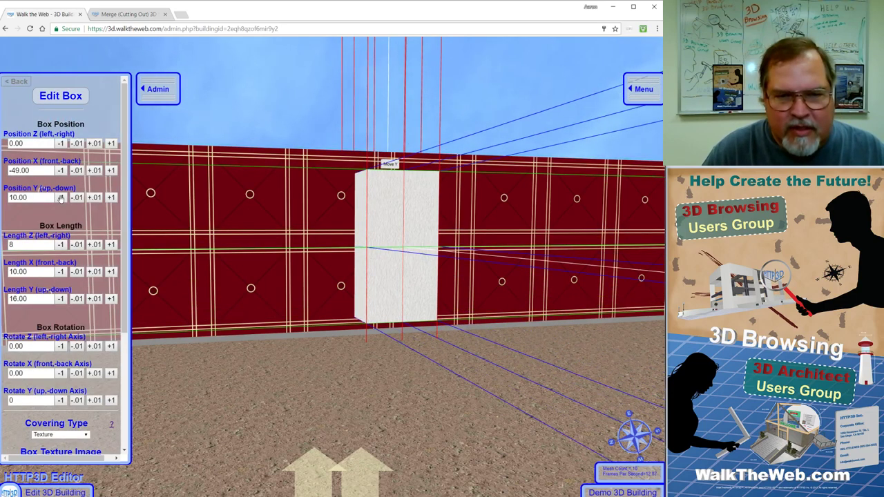
{"action": "left_click", "coordinate": [61, 199]}
{"action": "left_click", "coordinate": [61, 199]}
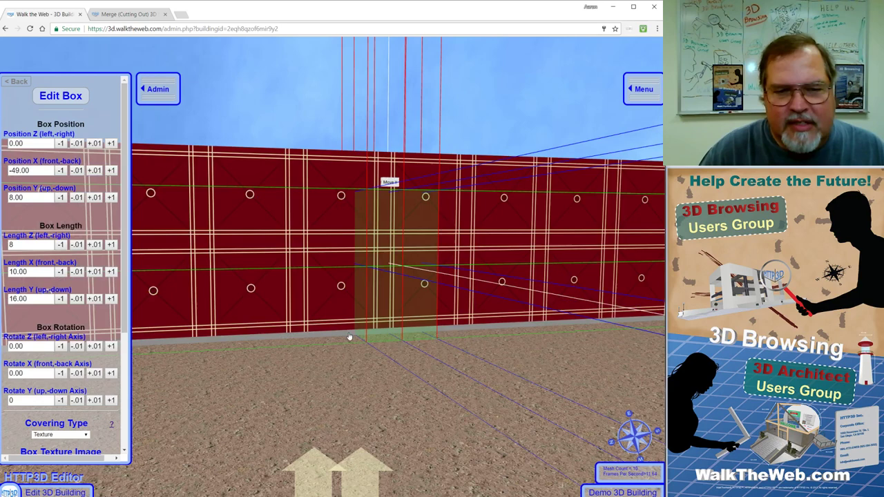
{"action": "left_click", "coordinate": [97, 197]}
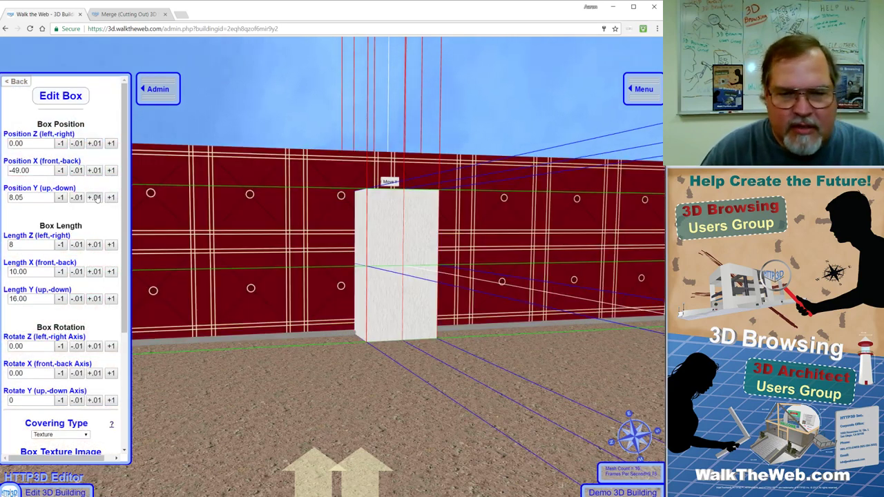
{"action": "left_click", "coordinate": [97, 198]}
{"action": "left_click", "coordinate": [96, 197]}
{"action": "left_click", "coordinate": [97, 198]}
{"action": "left_click", "coordinate": [96, 198]}
{"action": "left_click", "coordinate": [97, 197]}
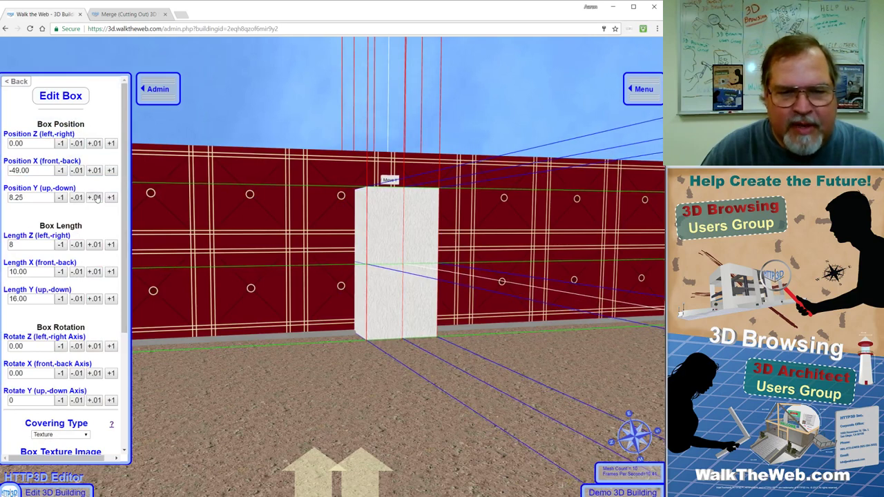
{"action": "left_click", "coordinate": [97, 198]}
{"action": "left_click", "coordinate": [97, 198]}
{"action": "left_click", "coordinate": [96, 198]}
{"action": "left_click", "coordinate": [96, 198]}
{"action": "left_click", "coordinate": [97, 198]}
{"action": "left_click", "coordinate": [97, 198]}
{"action": "left_click", "coordinate": [97, 197]}
{"action": "left_click", "coordinate": [97, 198]}
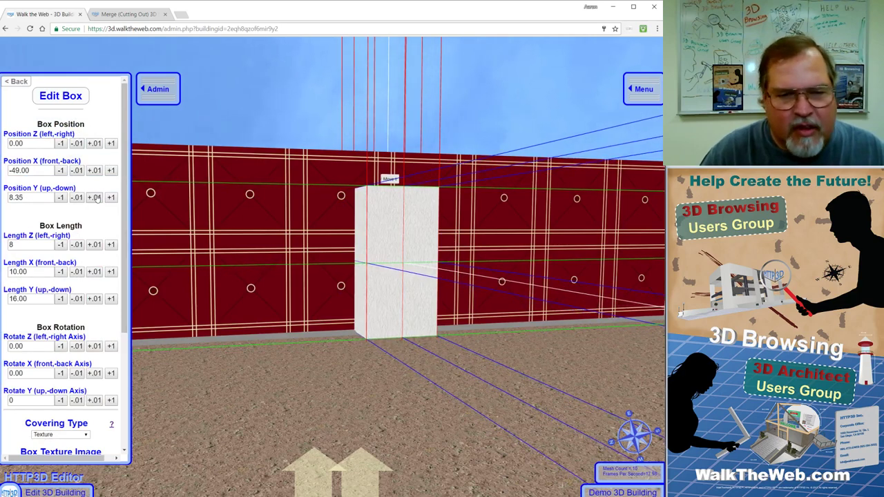
{"action": "left_click", "coordinate": [97, 197]}
{"action": "left_click", "coordinate": [97, 198]}
{"action": "left_click", "coordinate": [97, 197]}
{"action": "left_click", "coordinate": [97, 198]}
{"action": "left_click", "coordinate": [97, 197]}
{"action": "left_click", "coordinate": [96, 197]}
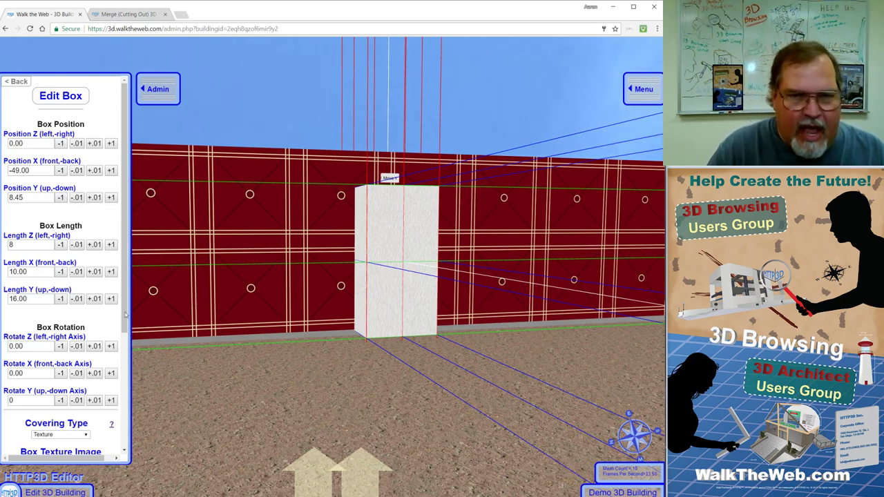
{"action": "left_click_drag", "start_coordinate": [125, 336], "coordinate": [121, 439]}
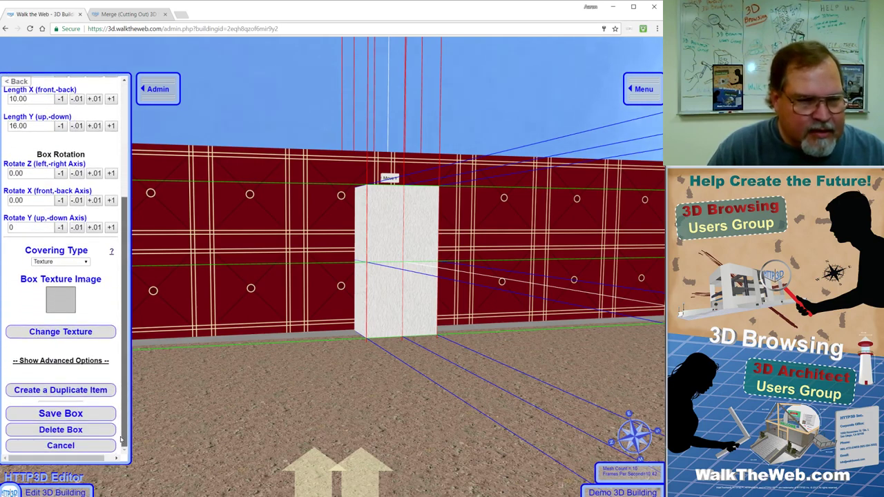
Show the door box's advanced options and set Merge Shapes to 'Subtract from another Shape'
{"action": "left_click", "coordinate": [60, 361]}
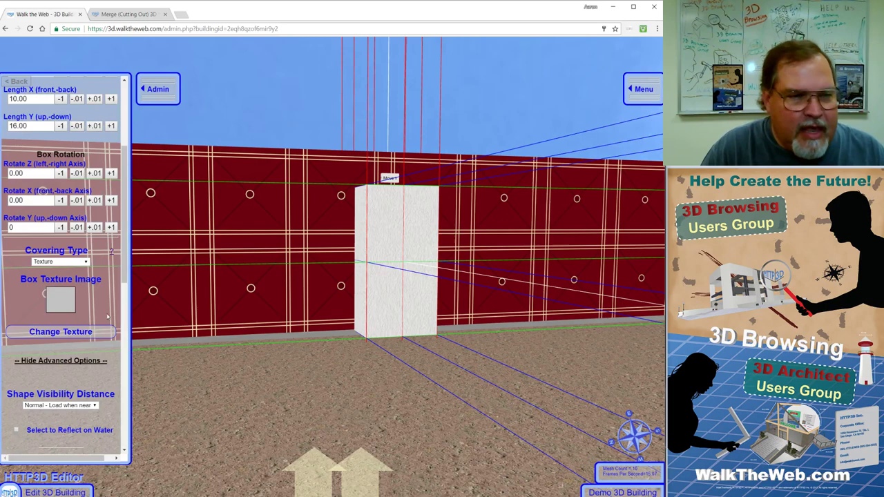
{"action": "left_click_drag", "start_coordinate": [123, 318], "coordinate": [121, 429]}
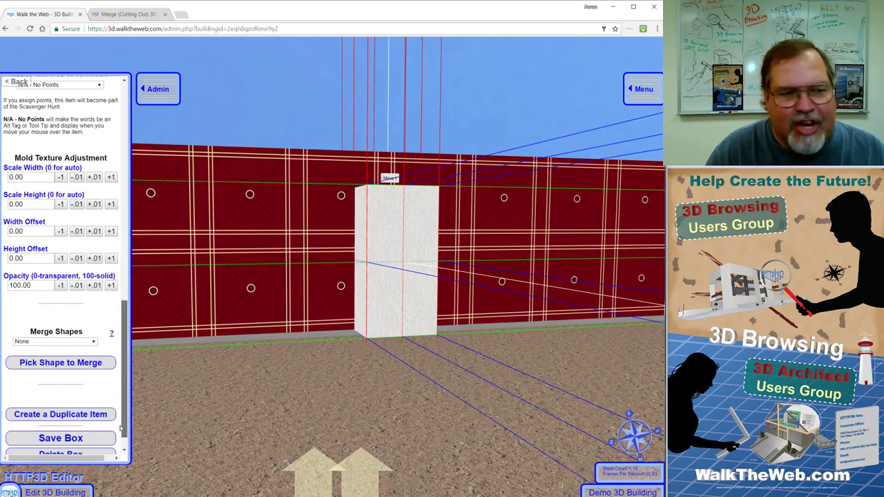
{"action": "left_click", "coordinate": [94, 344]}
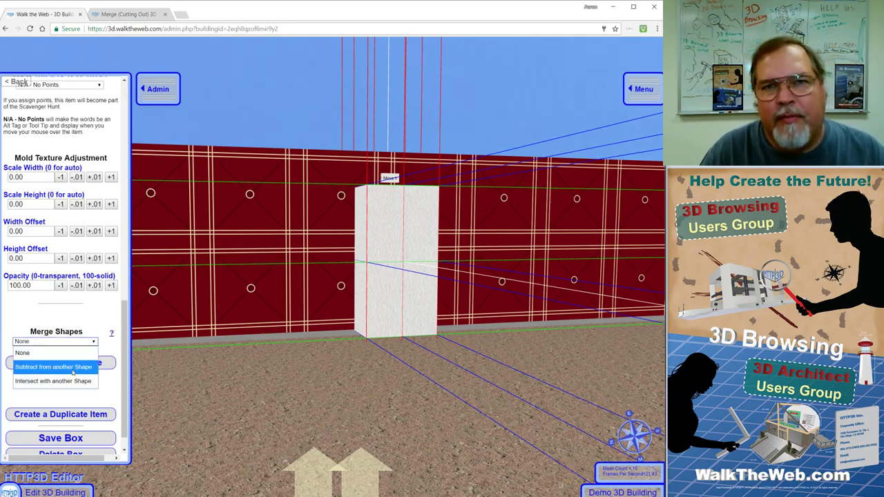
{"action": "left_click", "coordinate": [72, 369]}
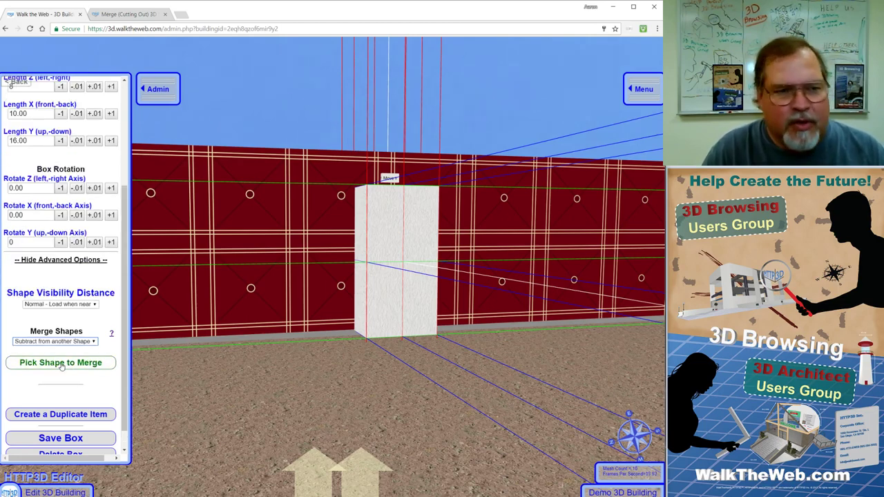
Pick the red wall as the door box's merge partner, shown as Merge with (box)
{"action": "left_click", "coordinate": [62, 367]}
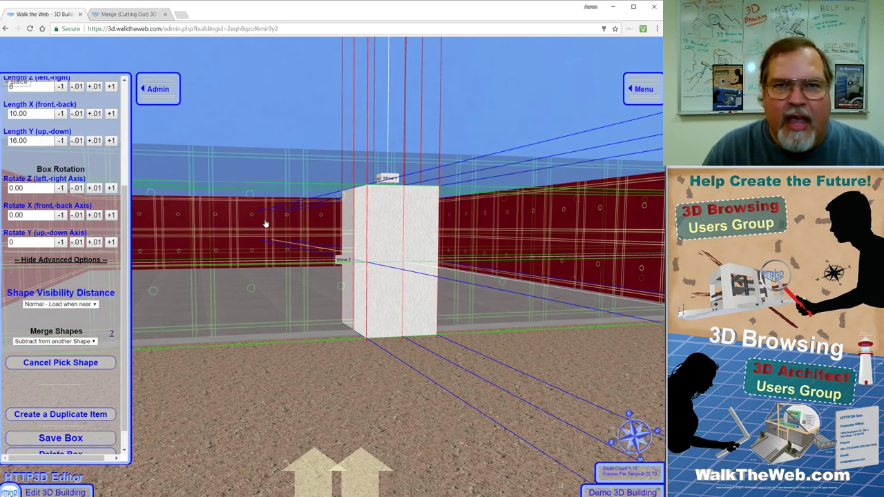
{"action": "left_click", "coordinate": [265, 224]}
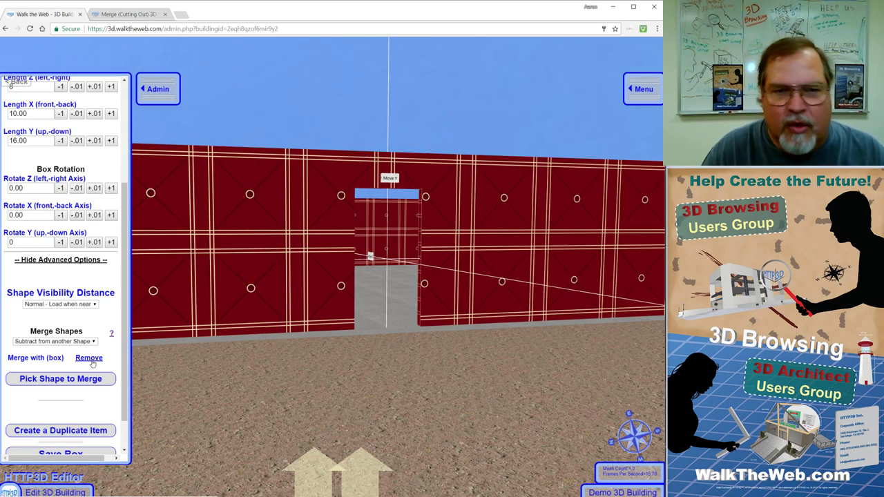
{"action": "left_click", "coordinate": [60, 385]}
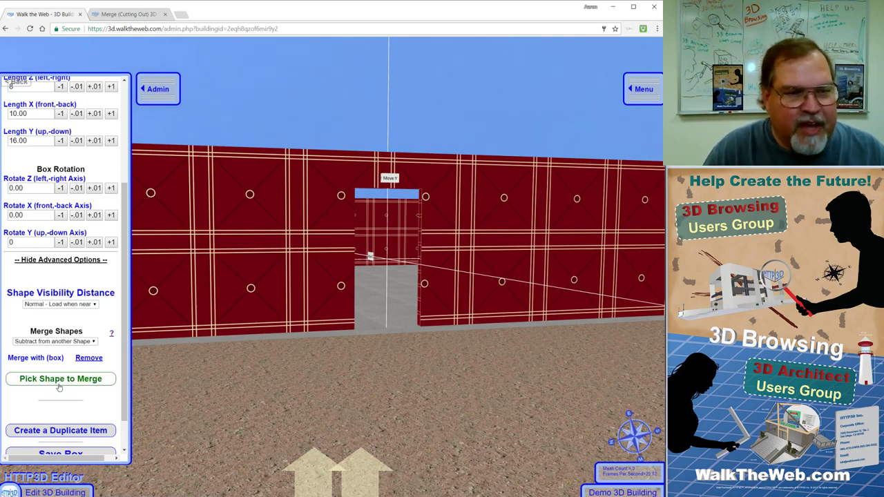
{"action": "left_click", "coordinate": [66, 379]}
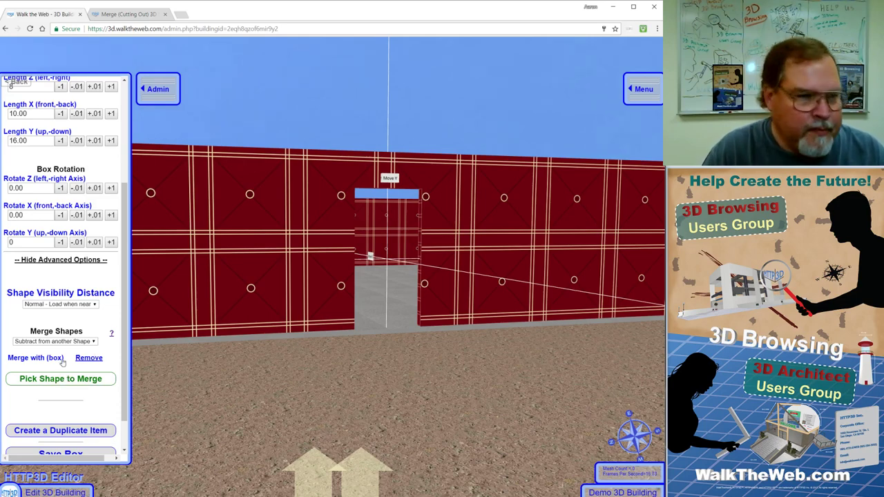
{"action": "scroll", "coordinate": [125, 382], "scroll_direction": "down", "scroll_amount": 2}
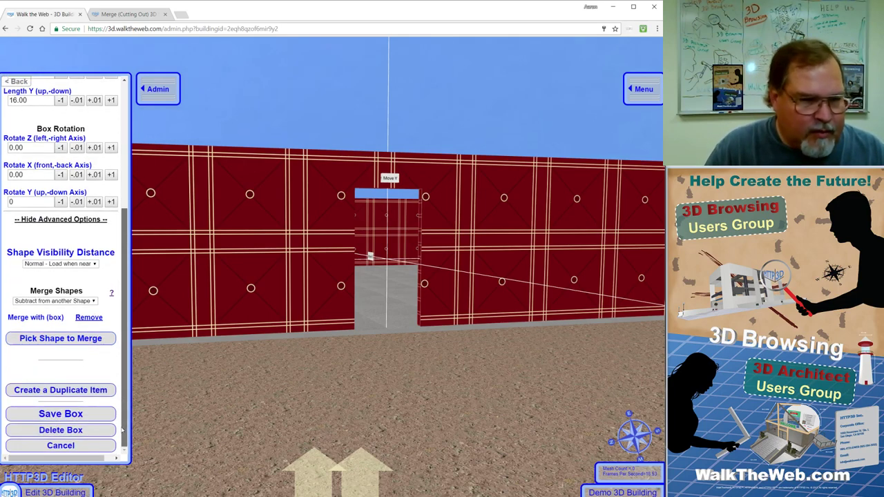
{"action": "left_click_drag", "start_coordinate": [123, 386], "coordinate": [137, 154]}
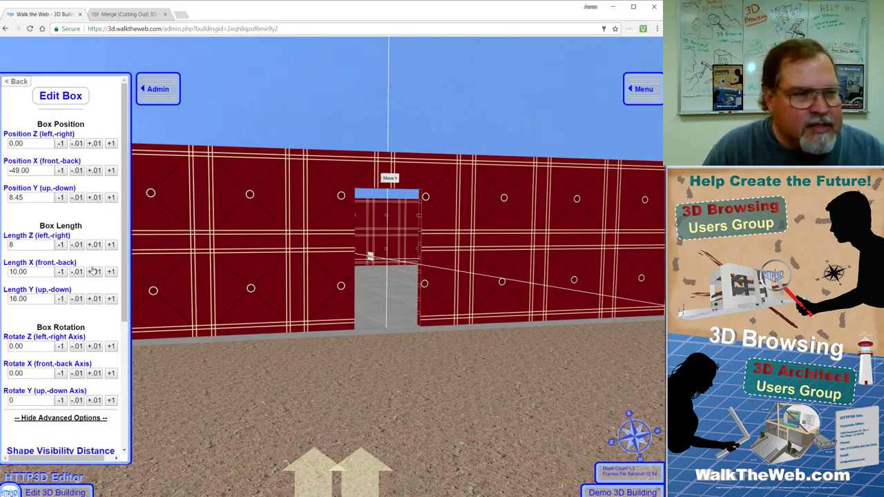
{"action": "left_click", "coordinate": [111, 245]}
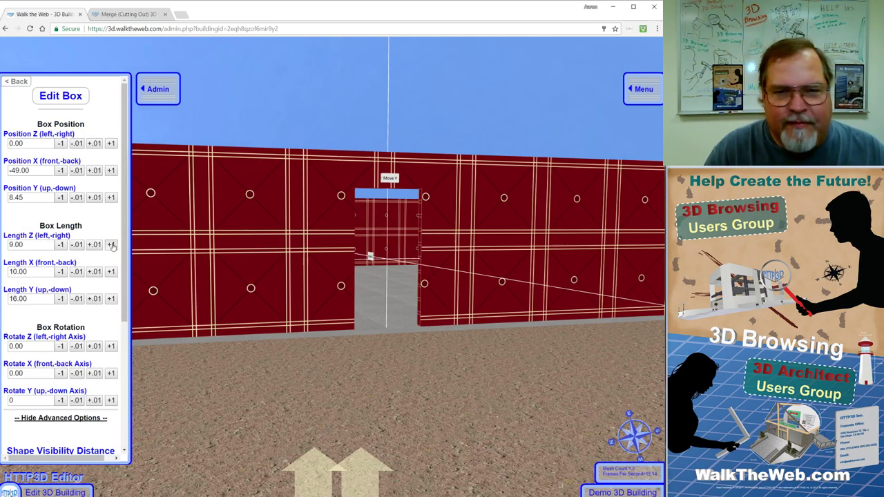
{"action": "left_click", "coordinate": [111, 245]}
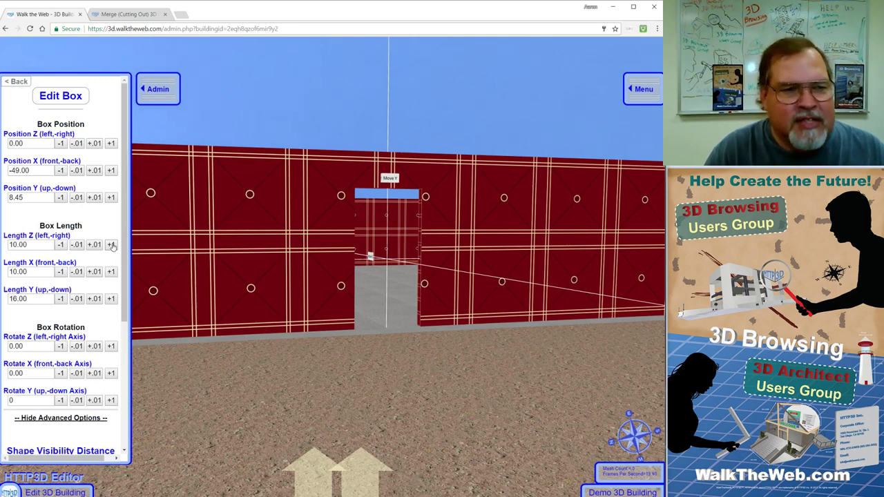
{"action": "left_click", "coordinate": [112, 245]}
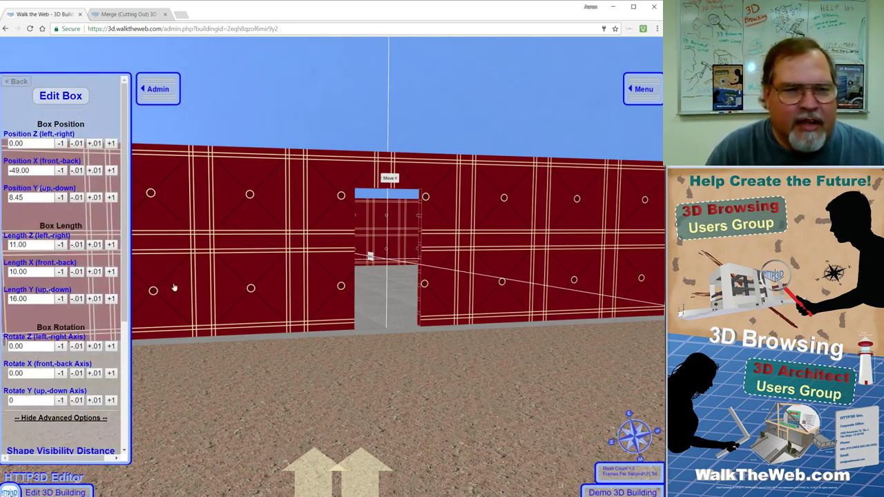
{"action": "scroll", "coordinate": [174, 287], "scroll_direction": "down", "scroll_amount": 2}
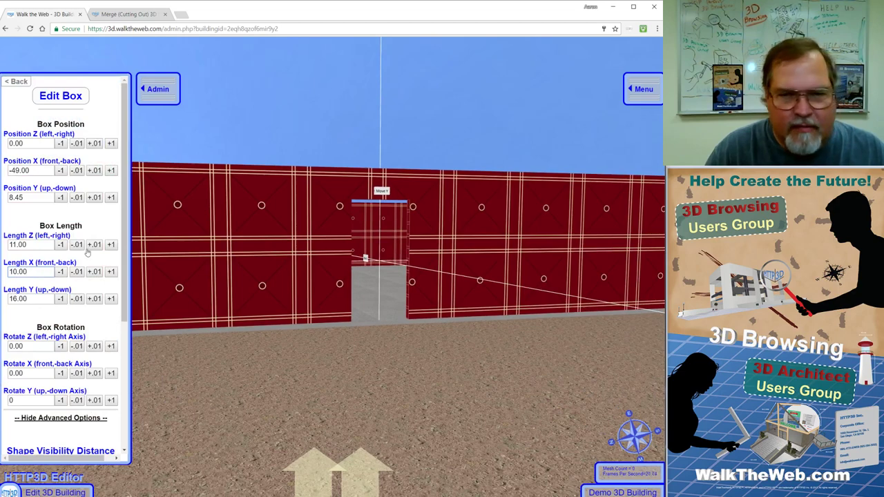
{"action": "left_click", "coordinate": [60, 245]}
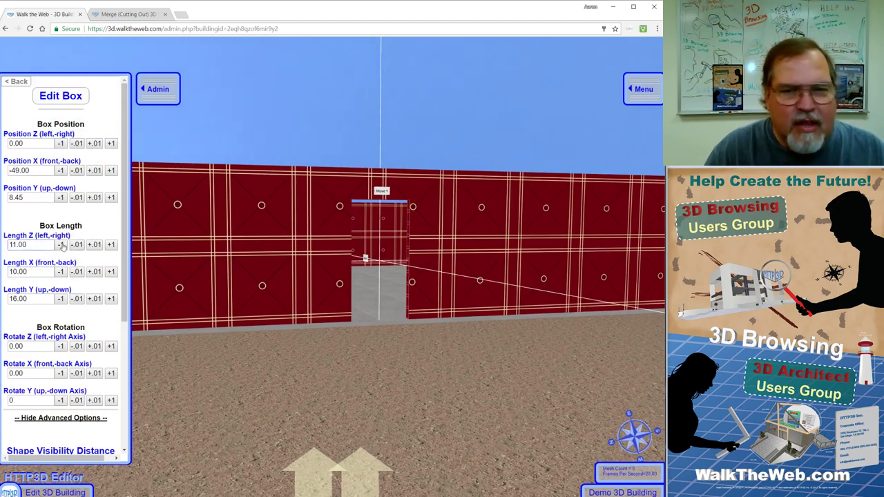
{"action": "left_click", "coordinate": [60, 245]}
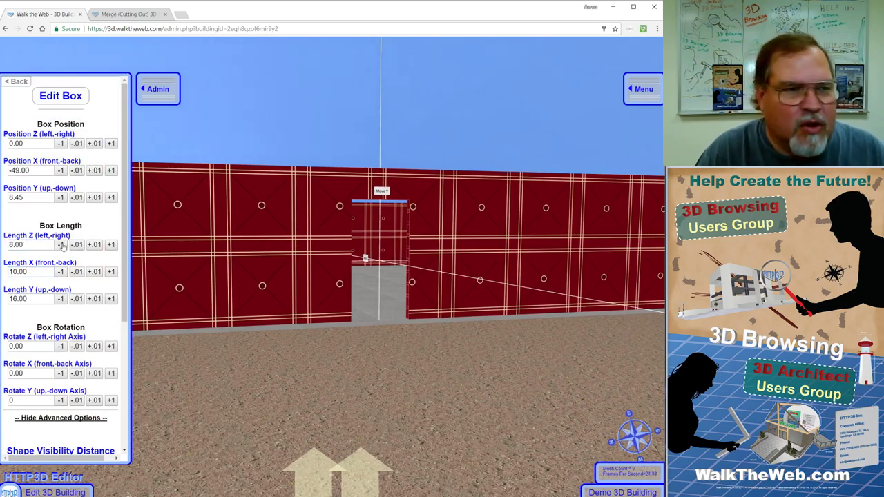
{"action": "left_click", "coordinate": [61, 246]}
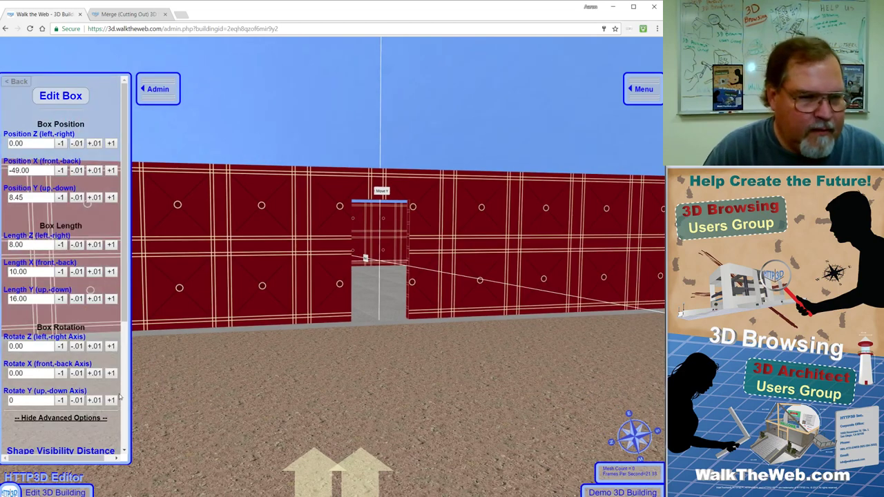
{"action": "scroll", "coordinate": [124, 403], "scroll_direction": "down", "scroll_amount": 3}
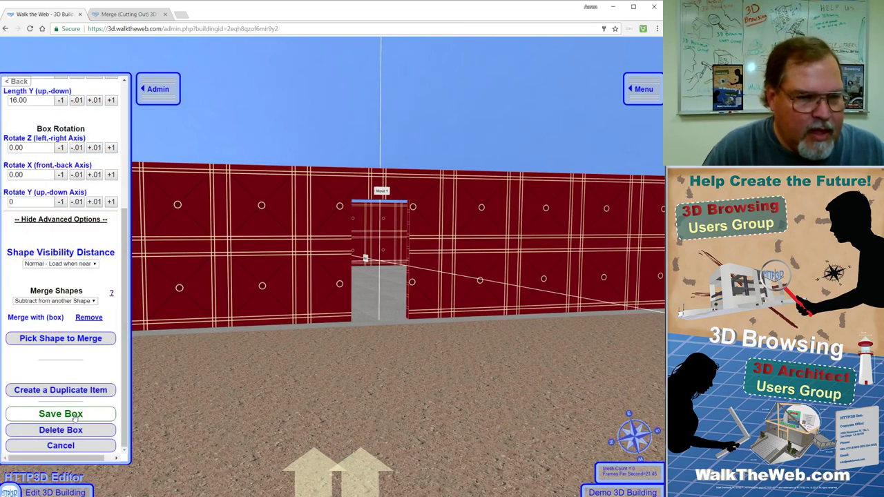
Save the door box, then walk around with the arrow keys to inspect the doorway
{"action": "left_click", "coordinate": [74, 417]}
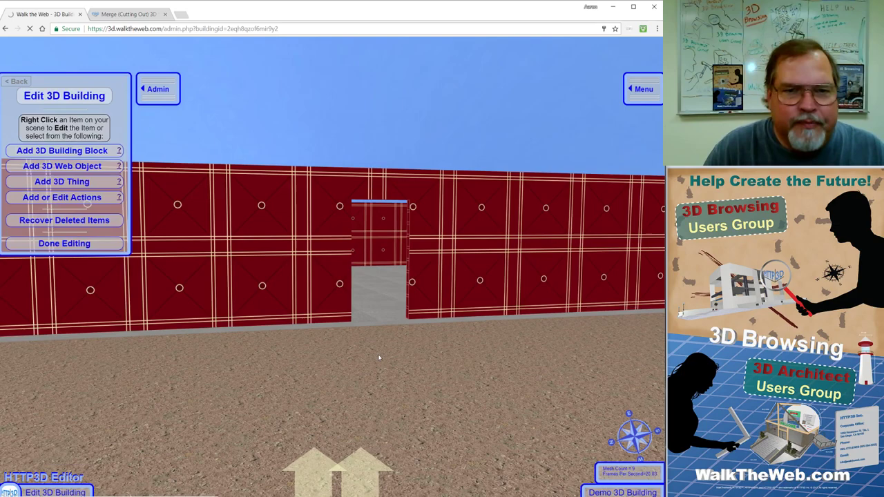
{"action": "key", "text": "Up"}
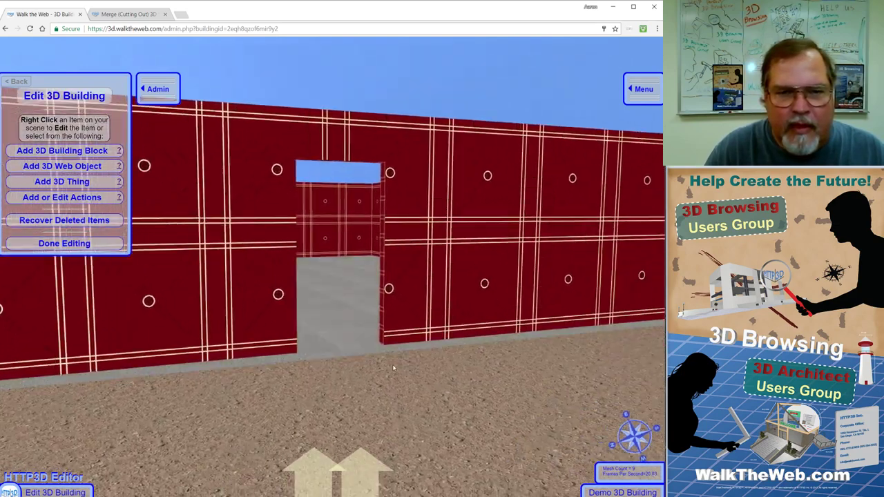
{"action": "key", "text": "Down"}
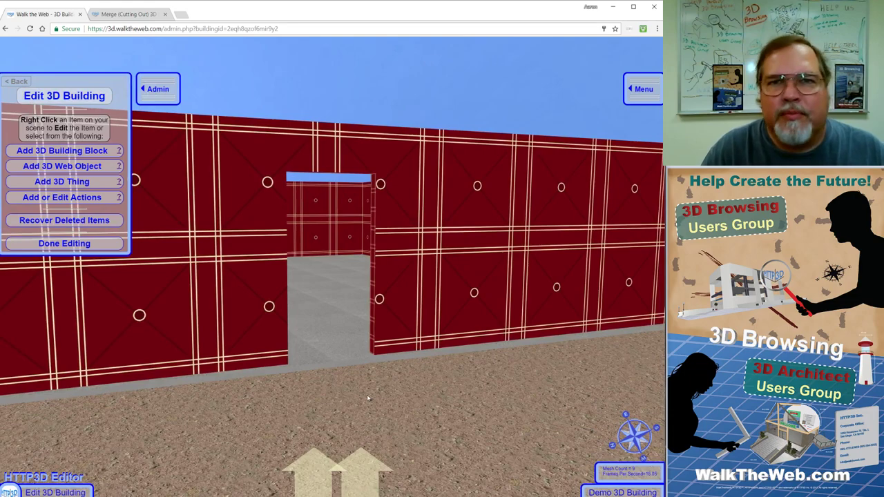
{"action": "key", "text": "Right"}
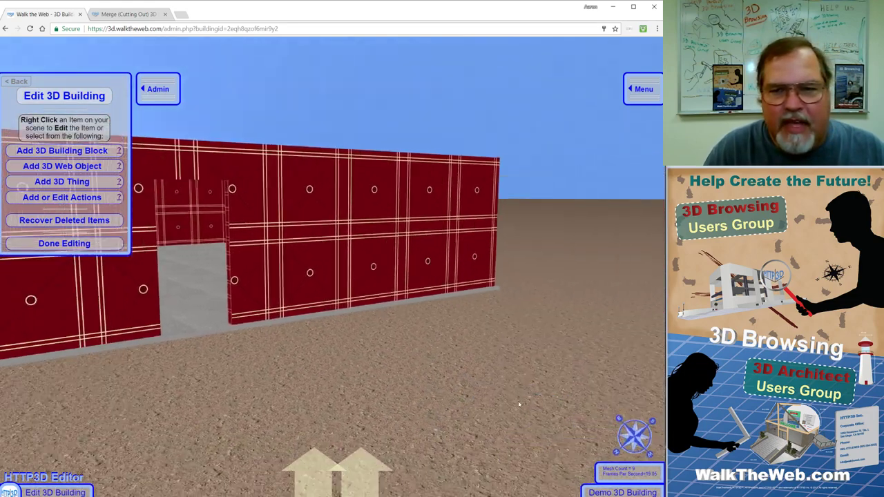
{"action": "key", "text": "Left"}
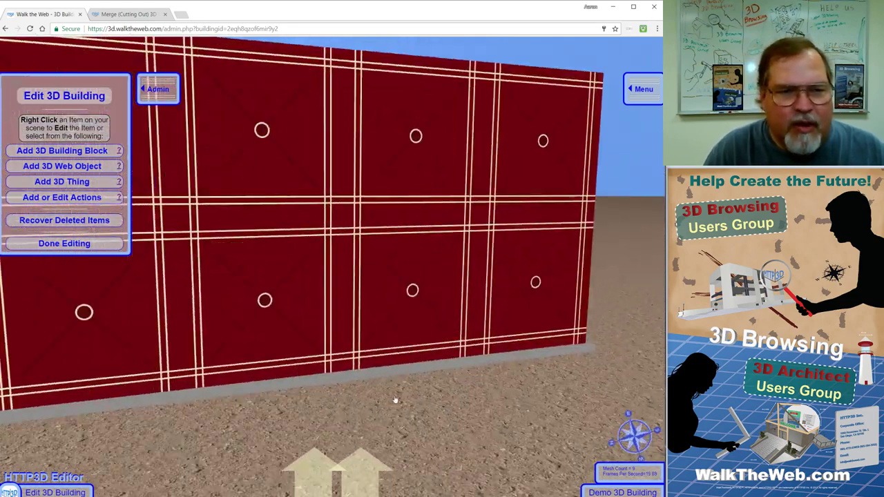
{"action": "key", "text": "Down"}
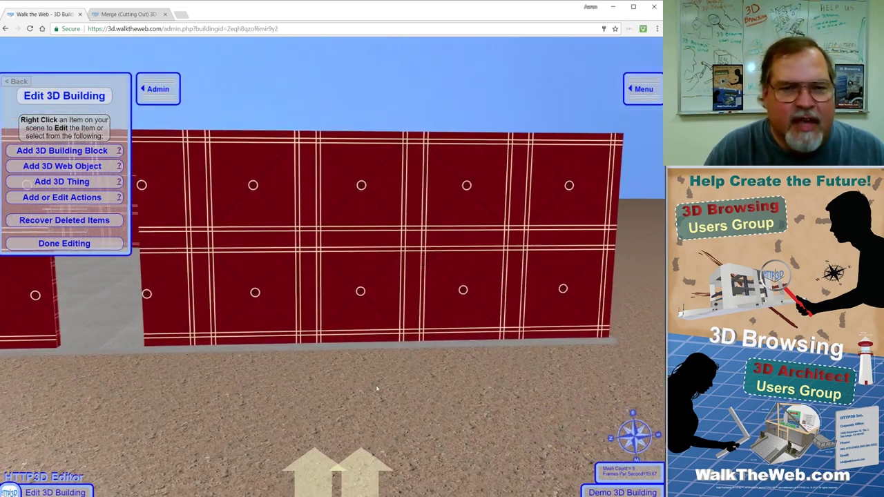
Add a second box and set its Position X to -49
{"action": "left_click", "coordinate": [57, 152]}
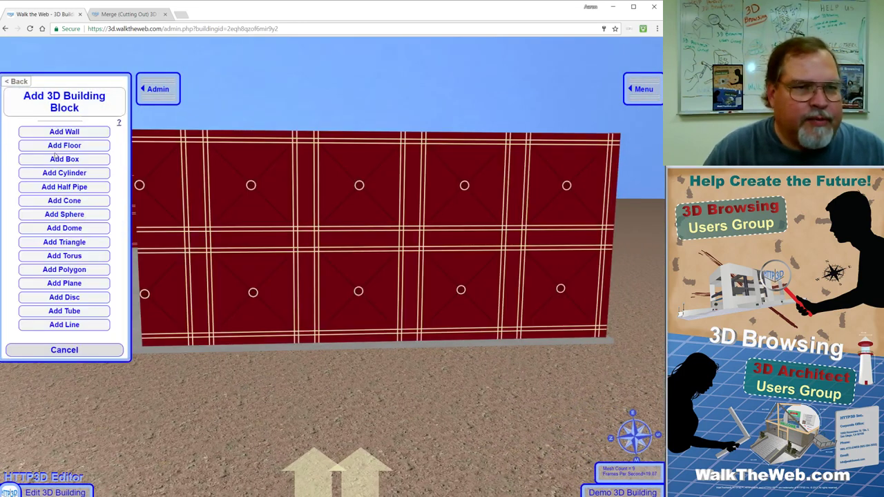
{"action": "left_click", "coordinate": [66, 162]}
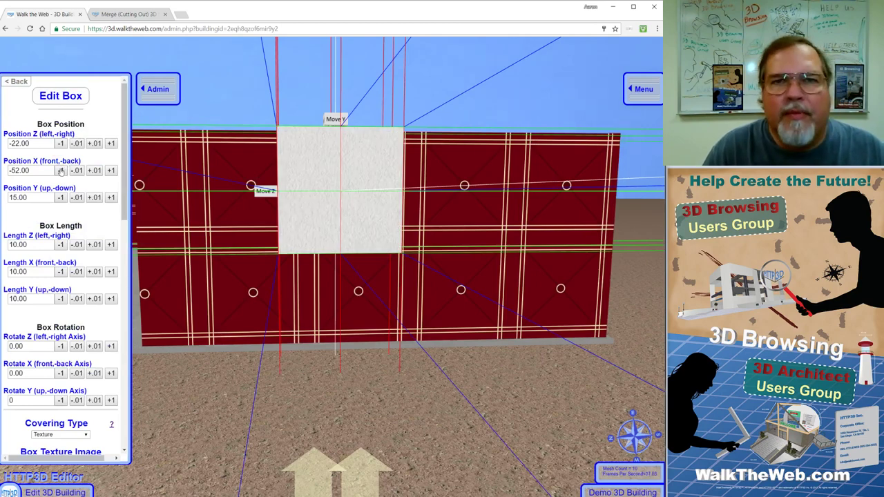
{"action": "left_click", "coordinate": [61, 170]}
{"action": "left_click", "coordinate": [60, 170]}
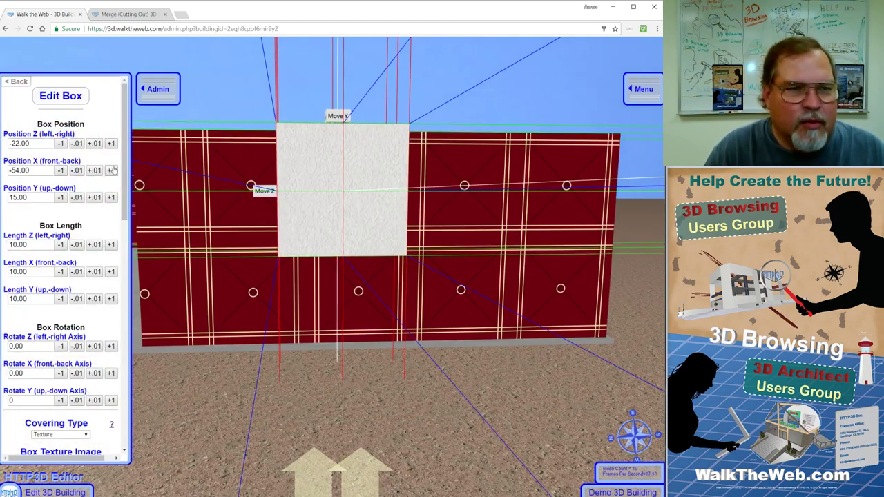
{"action": "left_click", "coordinate": [112, 170]}
{"action": "left_click", "coordinate": [111, 171]}
{"action": "left_click", "coordinate": [111, 170]}
{"action": "left_click", "coordinate": [111, 171]}
{"action": "left_click", "coordinate": [112, 171]}
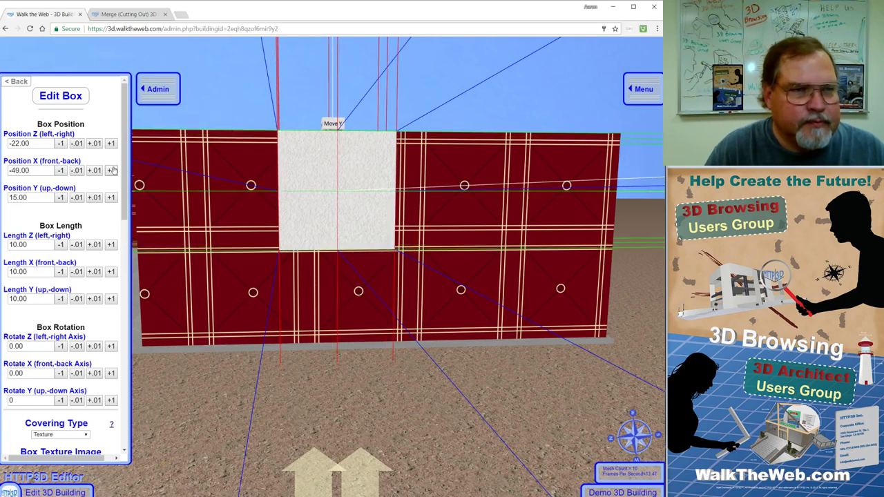
{"action": "left_click", "coordinate": [112, 170]}
{"action": "left_click", "coordinate": [60, 171]}
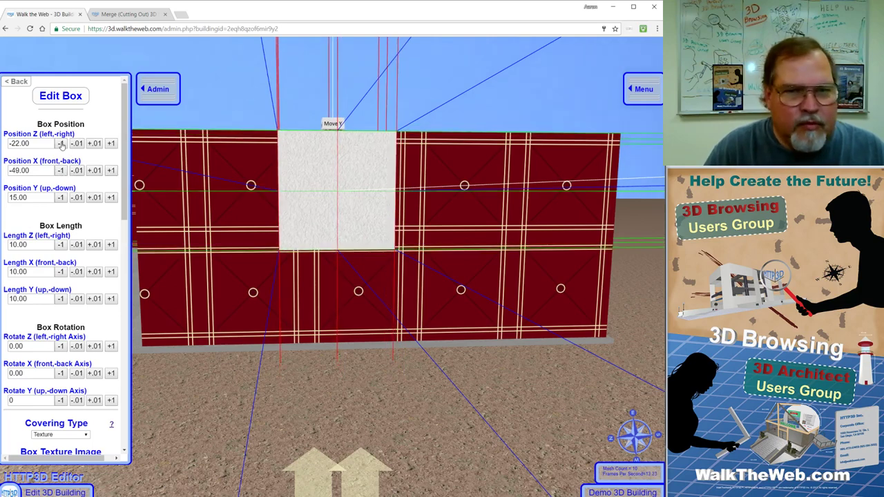
Move the box to Position Z -25 and Position Y 11 on the wall
{"action": "left_click", "coordinate": [61, 144]}
{"action": "left_click", "coordinate": [61, 144]}
{"action": "left_click", "coordinate": [60, 144]}
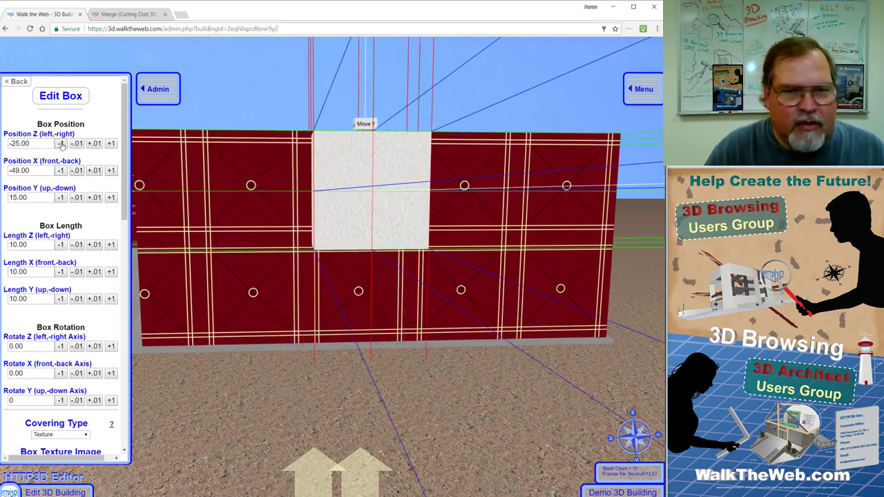
{"action": "left_click", "coordinate": [61, 199]}
{"action": "left_click", "coordinate": [60, 198]}
{"action": "left_click", "coordinate": [61, 198]}
{"action": "left_click", "coordinate": [61, 199]}
{"action": "left_click", "coordinate": [61, 198]}
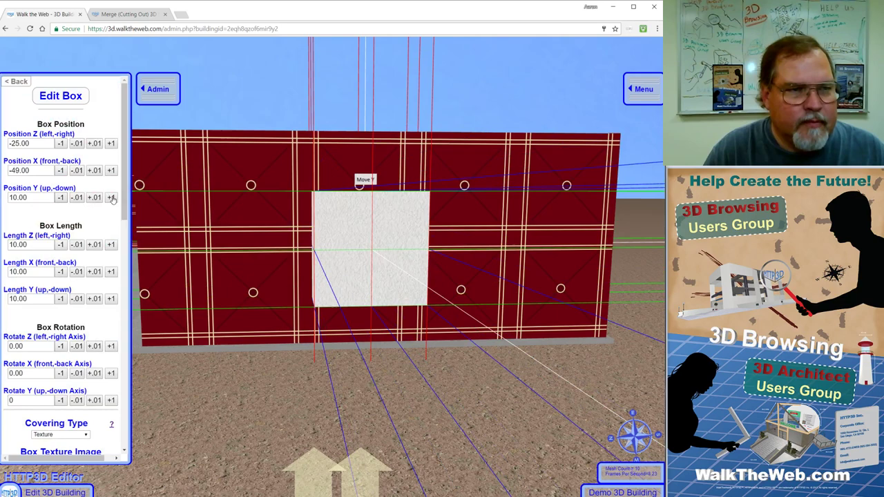
{"action": "left_click", "coordinate": [111, 198]}
{"action": "left_click", "coordinate": [111, 199]}
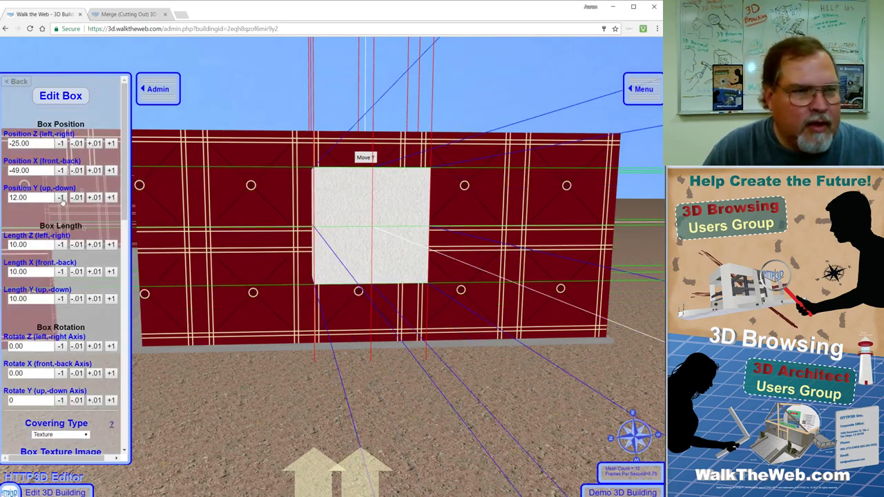
{"action": "left_click", "coordinate": [61, 198]}
{"action": "left_click", "coordinate": [61, 198]}
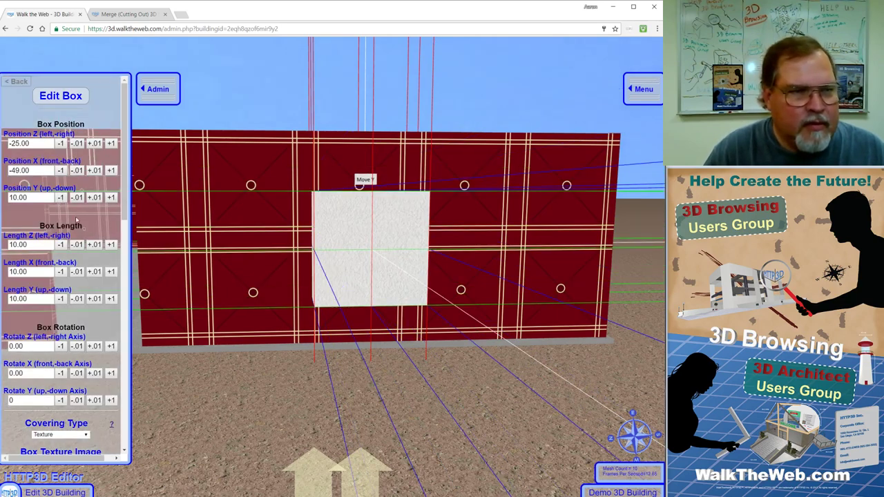
{"action": "left_click", "coordinate": [111, 198]}
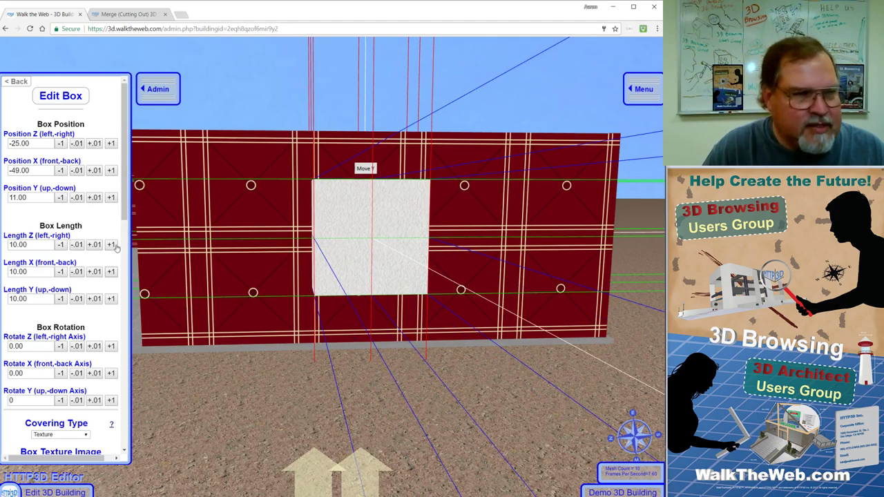
Stretch the second box to Length Z 20.00 across the middle of the red wall
{"action": "left_click", "coordinate": [111, 245]}
{"action": "left_click", "coordinate": [111, 245]}
{"action": "left_click", "coordinate": [111, 245]}
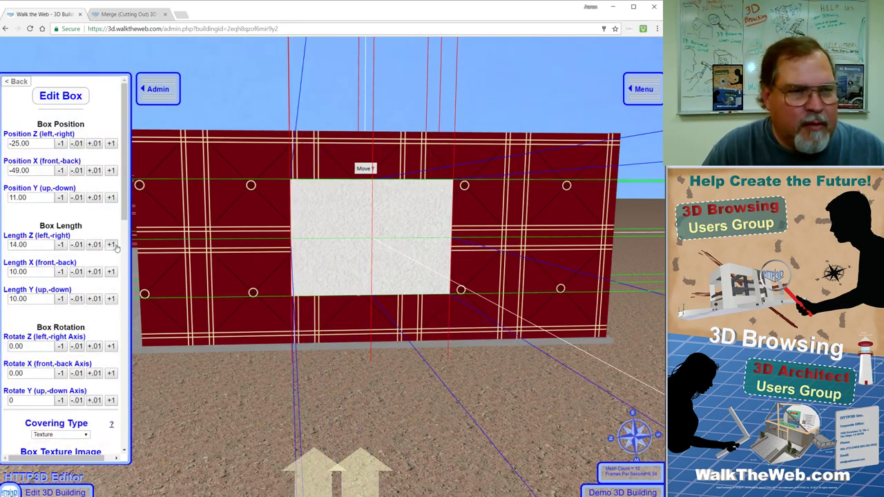
{"action": "left_click", "coordinate": [111, 244]}
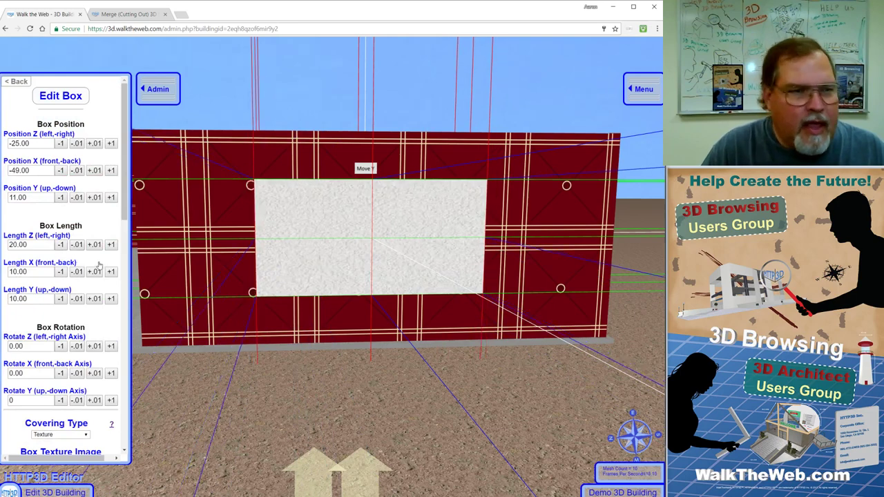
{"action": "left_click", "coordinate": [125, 342]}
{"action": "left_click", "coordinate": [127, 357]}
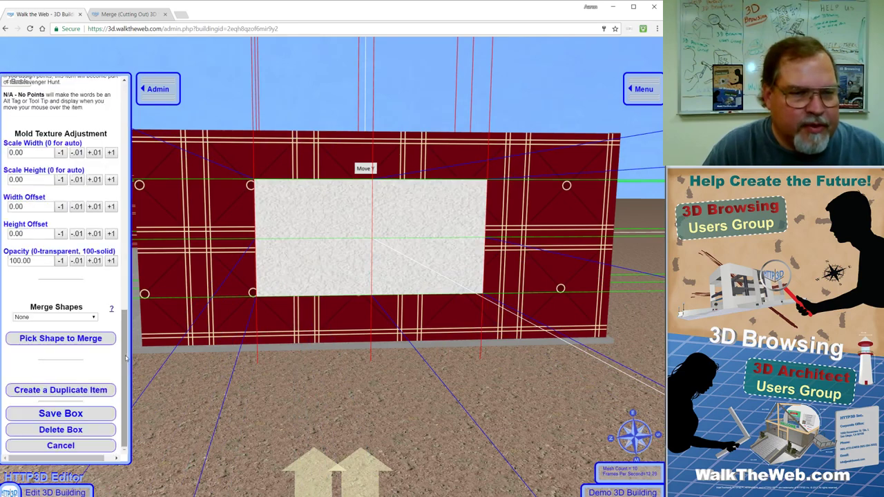
Set the wide box to 'Subtract from another Shape' with the red wall as its merge partner
{"action": "left_click", "coordinate": [84, 319]}
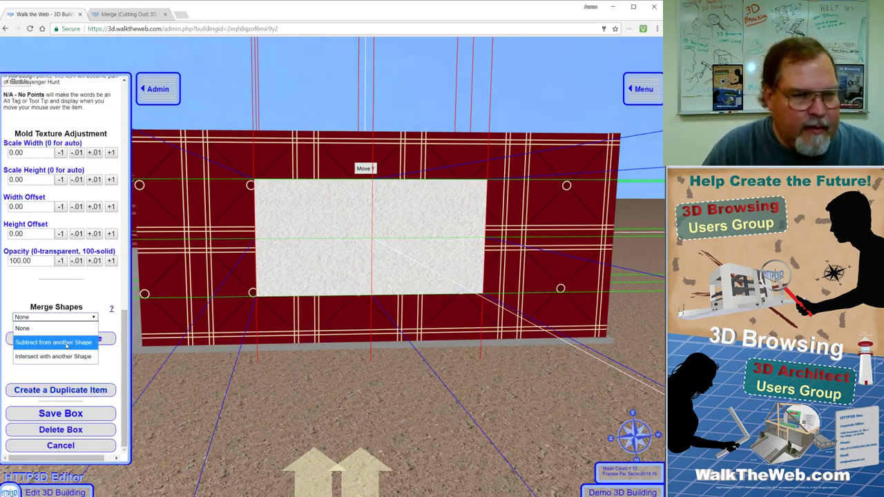
{"action": "left_click", "coordinate": [67, 342]}
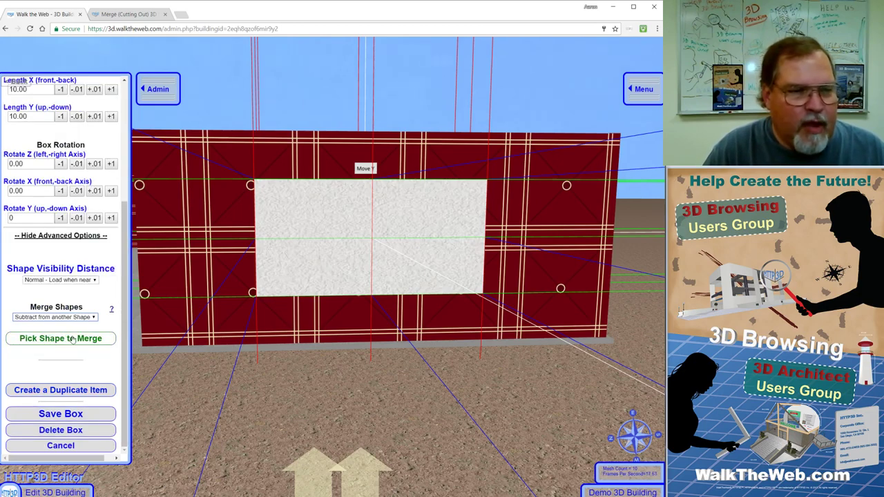
{"action": "left_click", "coordinate": [73, 339]}
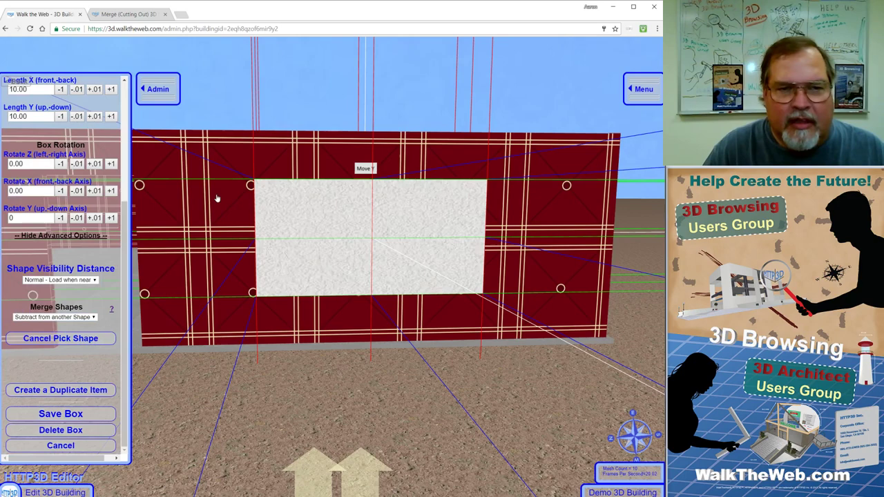
{"action": "left_click", "coordinate": [216, 198]}
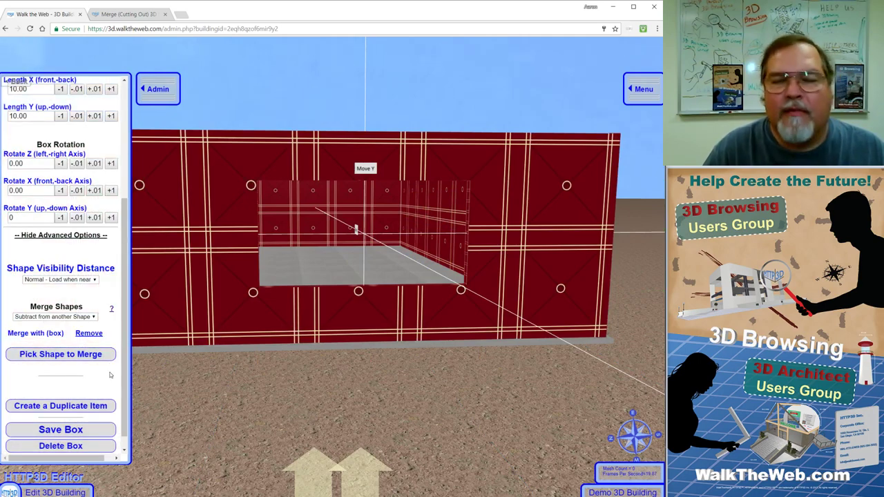
Save the window box so its subtraction cuts a wide opening through the red wall
{"action": "left_click", "coordinate": [89, 431]}
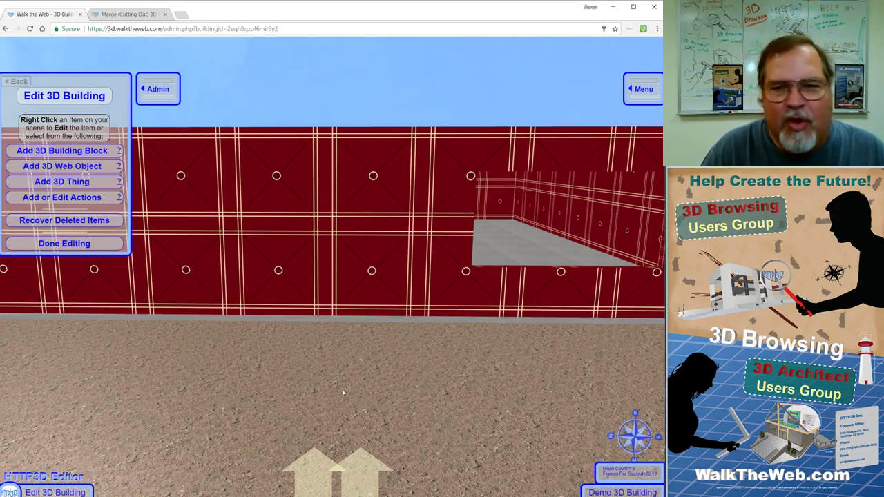
{"action": "left_click", "coordinate": [272, 290]}
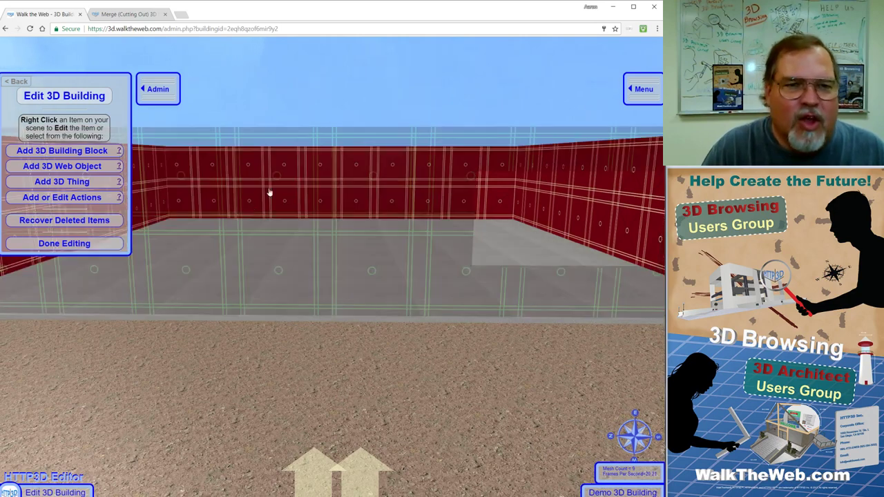
Reload the building page and walk around to view the doorway and wide window opening
{"action": "left_click", "coordinate": [248, 30]}
{"action": "key", "text": "Return"}
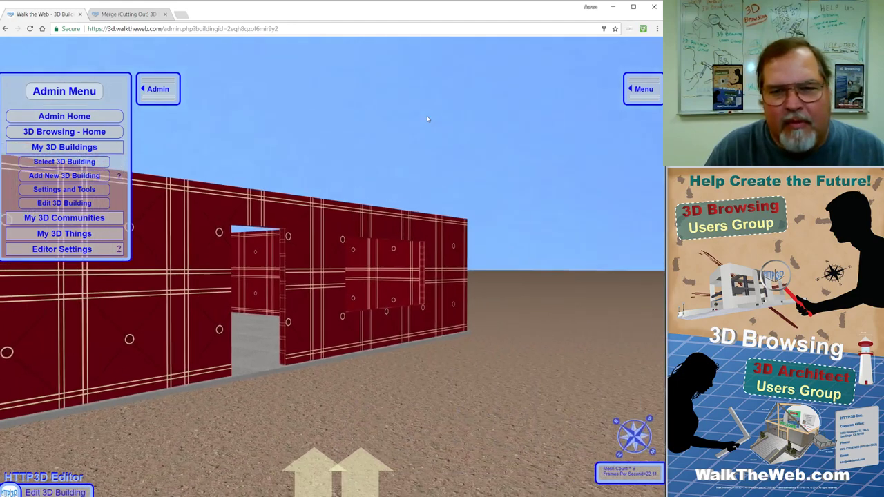
{"action": "key", "text": "Up"}
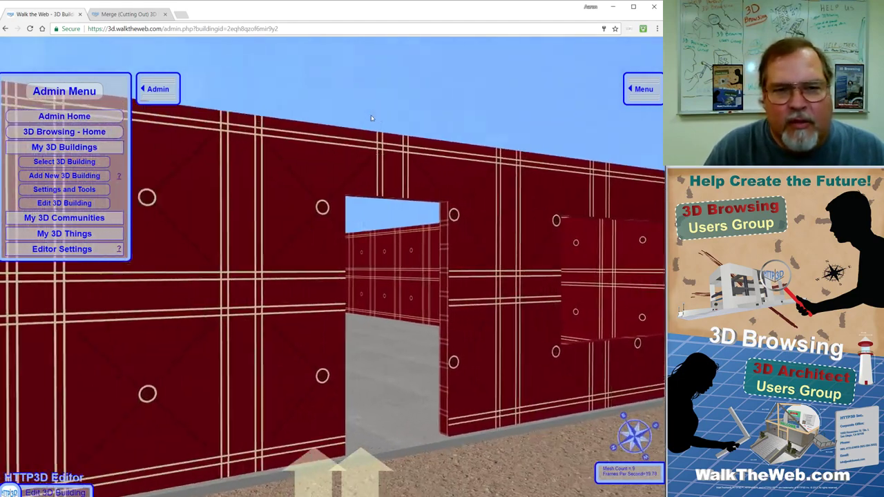
{"action": "key", "text": "Down"}
{"action": "key", "text": "Right"}
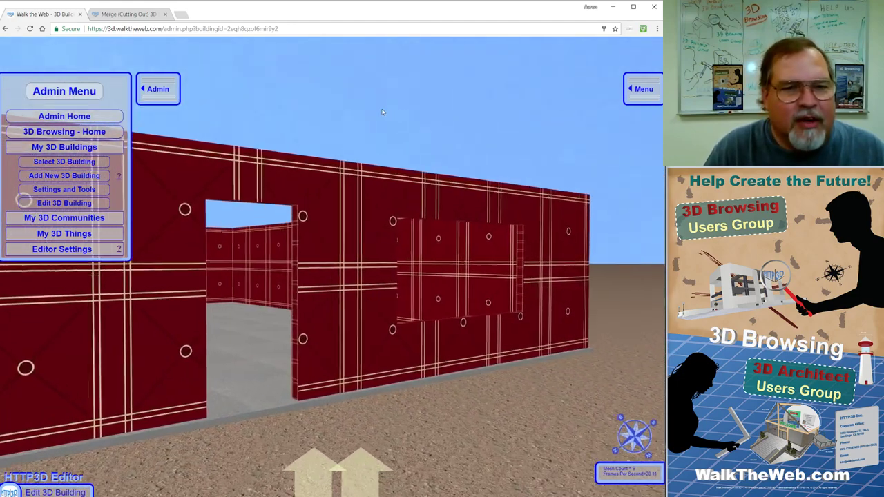
{"action": "key", "text": "Left"}
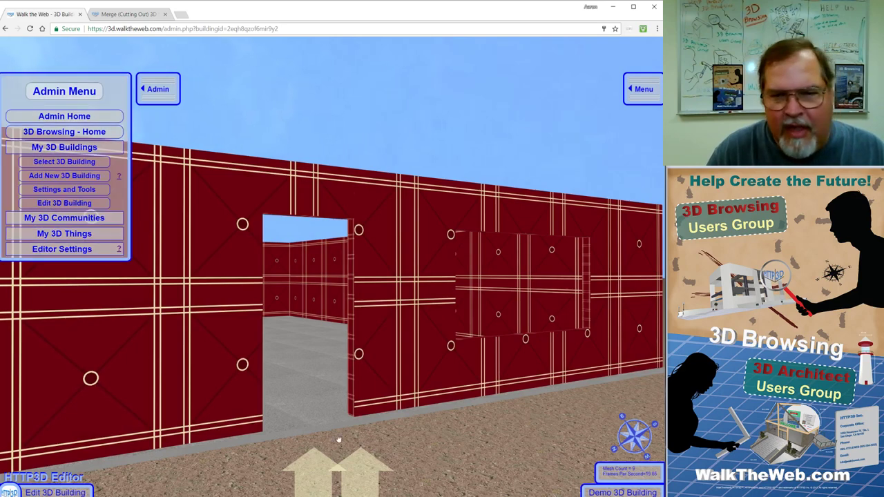
{"action": "scroll", "coordinate": [329, 427], "scroll_direction": "down", "scroll_amount": 5}
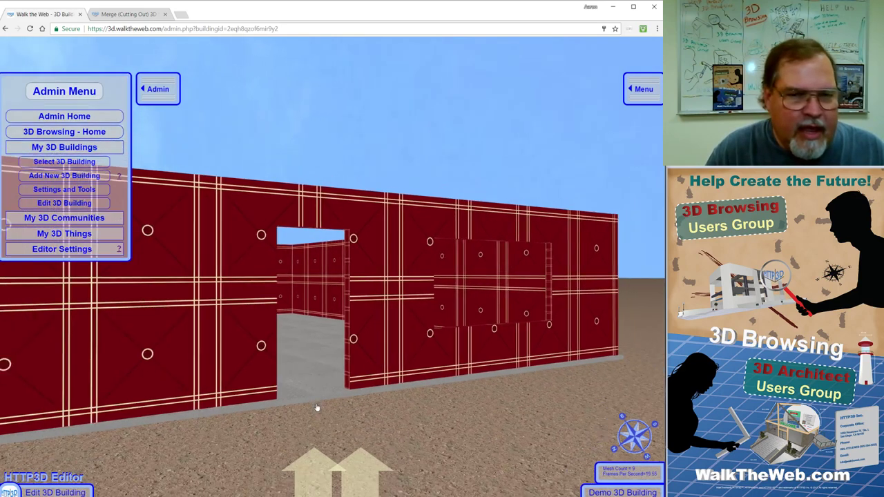
{"action": "left_click_drag", "start_coordinate": [334, 429], "coordinate": [360, 426]}
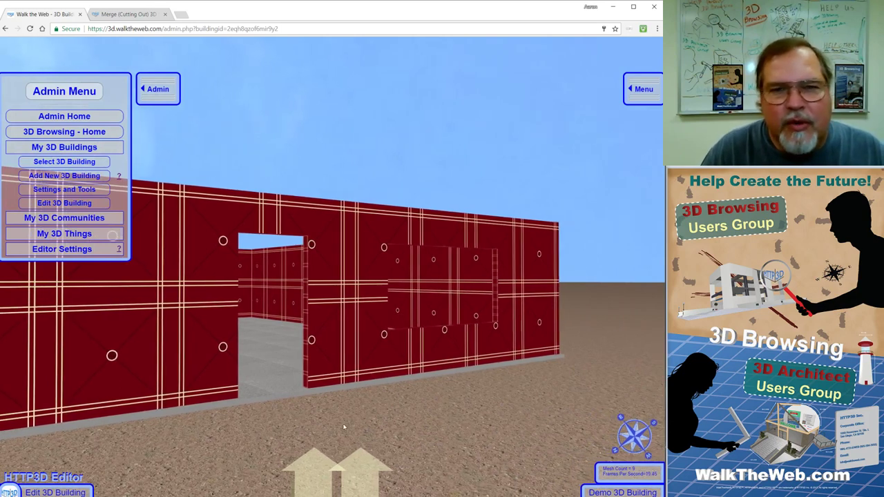